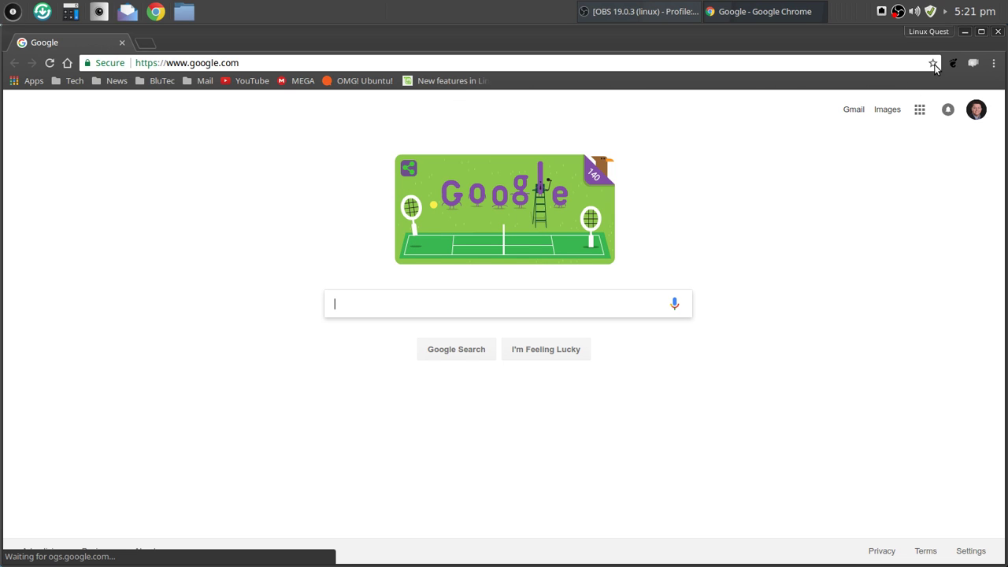
left_click(965, 31)
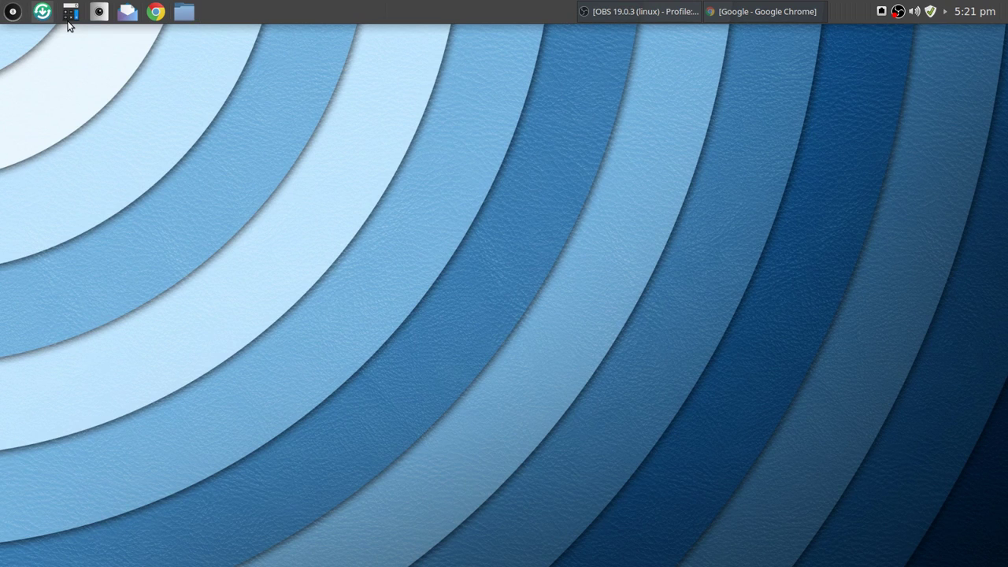
key("super+e")
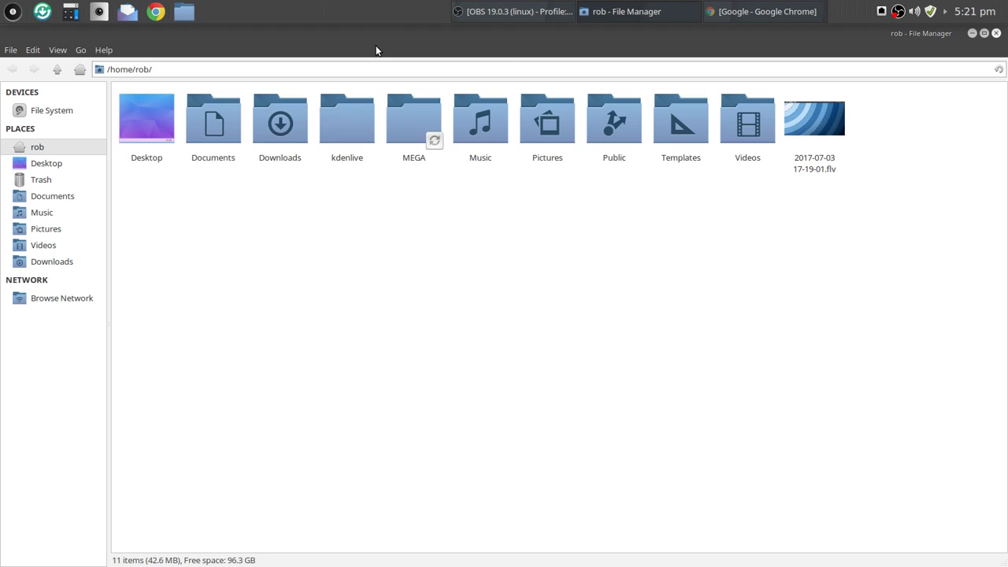
left_click(996, 34)
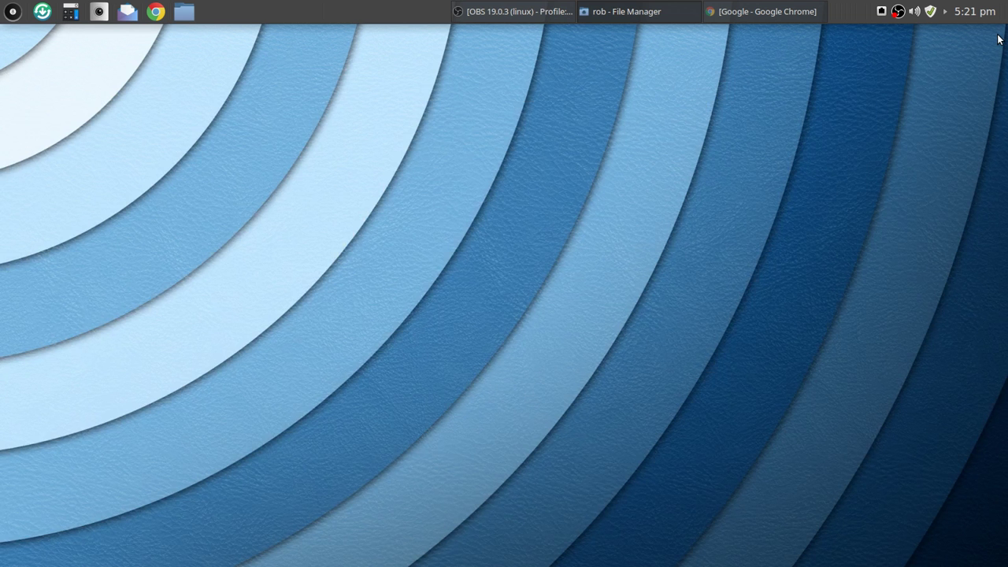
left_click(767, 12)
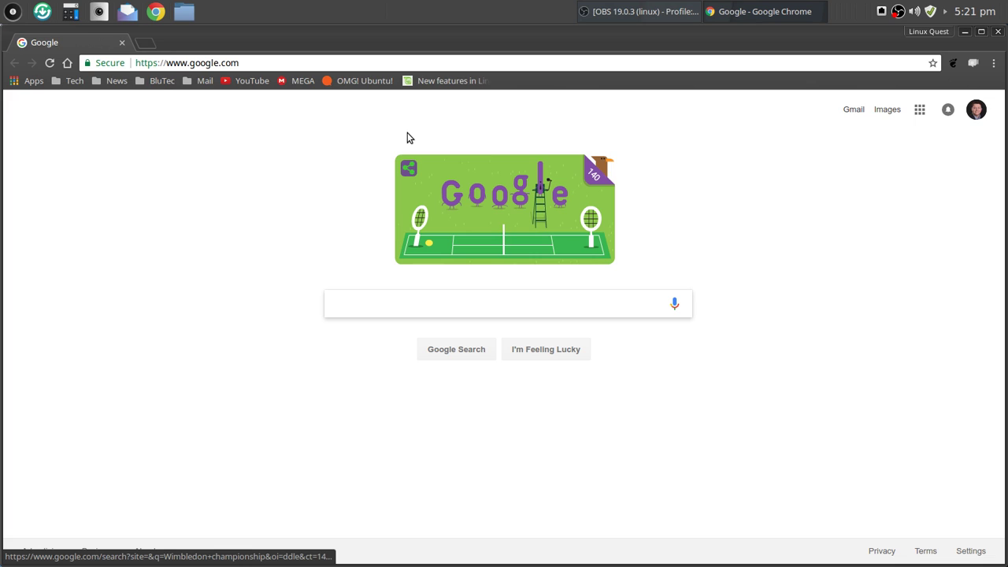
Step: Open the bookmarked page on new features in Linux Mint 18.2 Xfce and review its Xfce improvements section
left_click(444, 80)
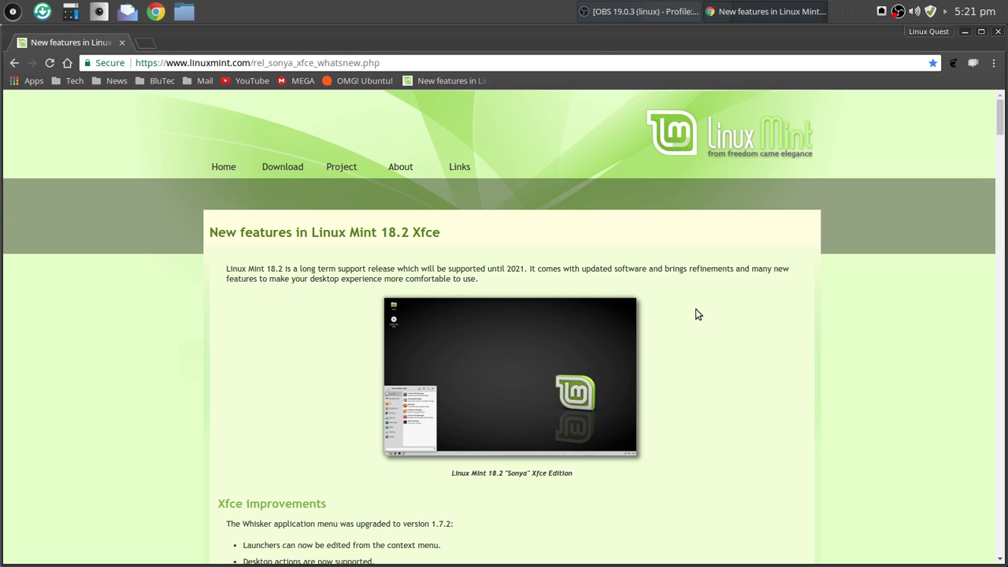
scroll(696, 312, "down", 3)
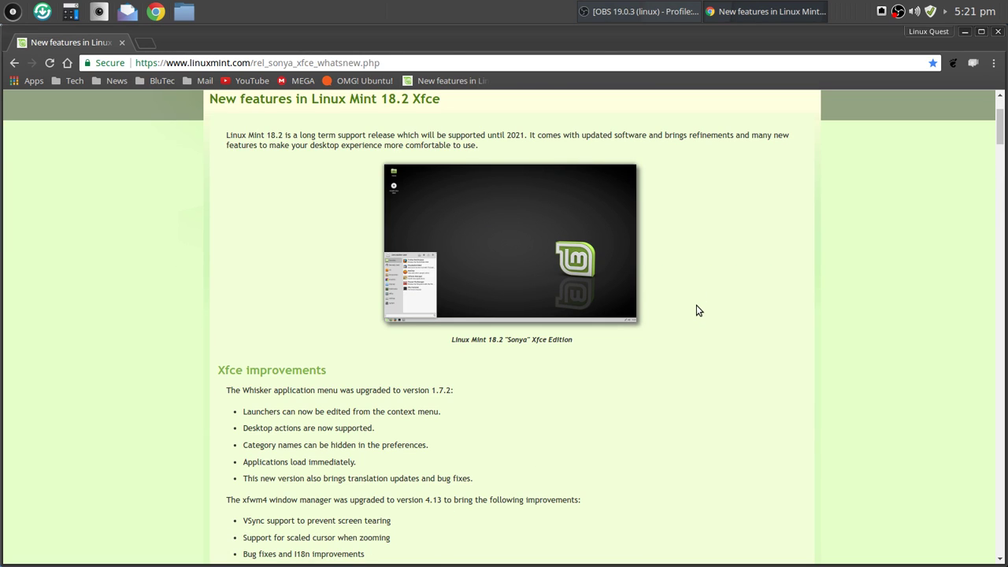
scroll(696, 310, "down", 2)
scroll(696, 310, "up", 4)
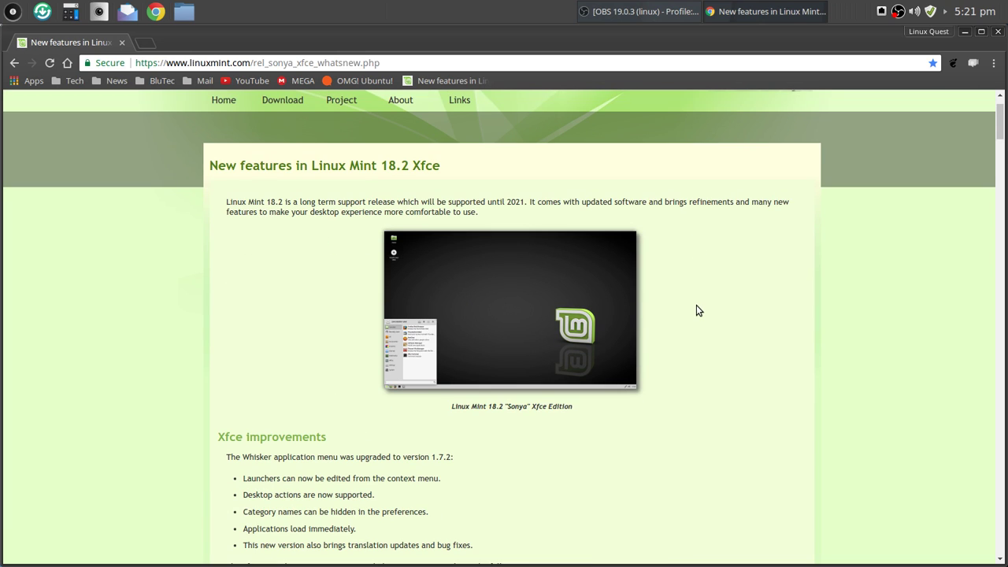
scroll(696, 310, "down", 3)
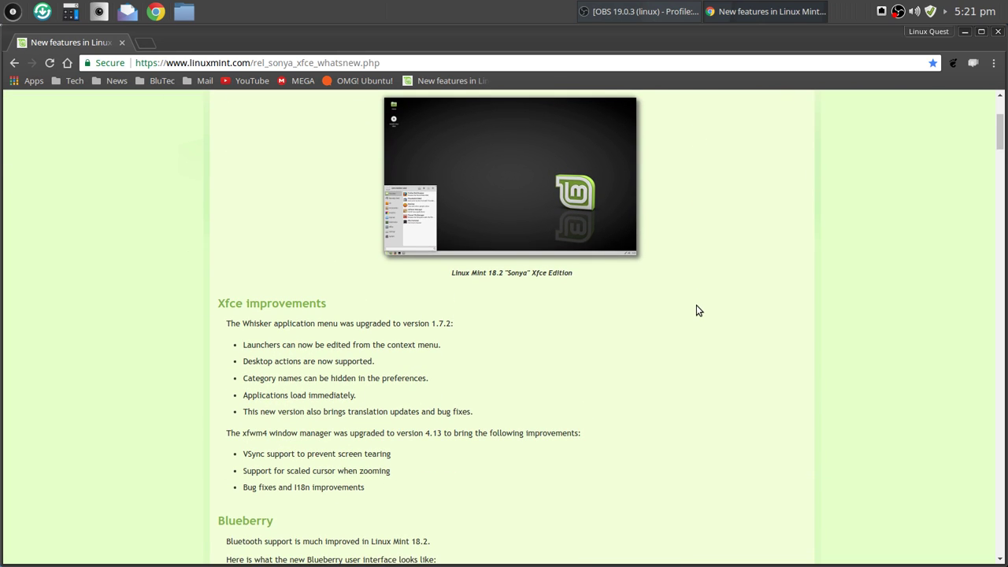
scroll(696, 311, "down", 2)
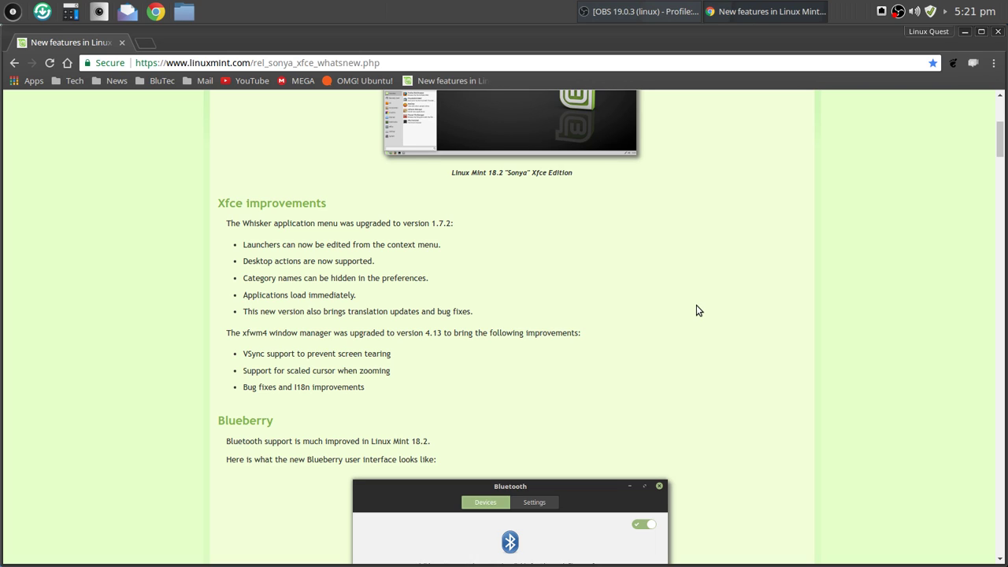
scroll(696, 310, "down", 1)
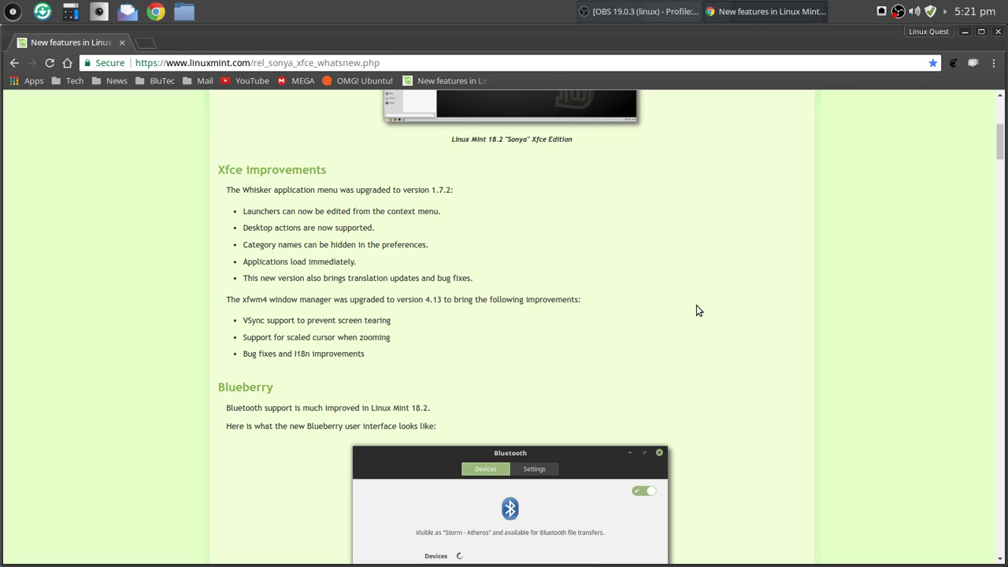
scroll(696, 310, "down", 2)
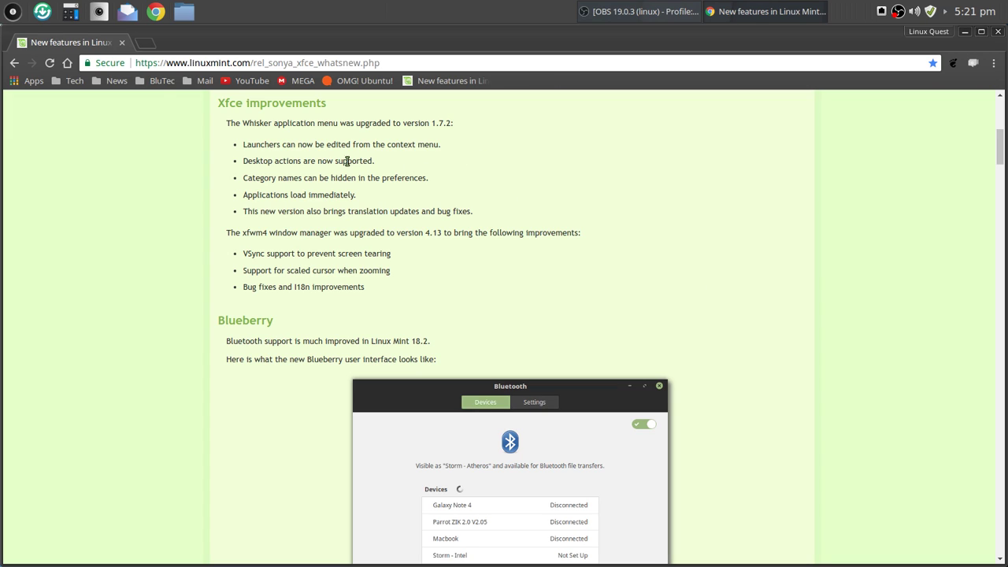
Step: Take a brief look at the Whisker application menu and highlight the VSync support line among the xfwm4 improvements
left_click(12, 11)
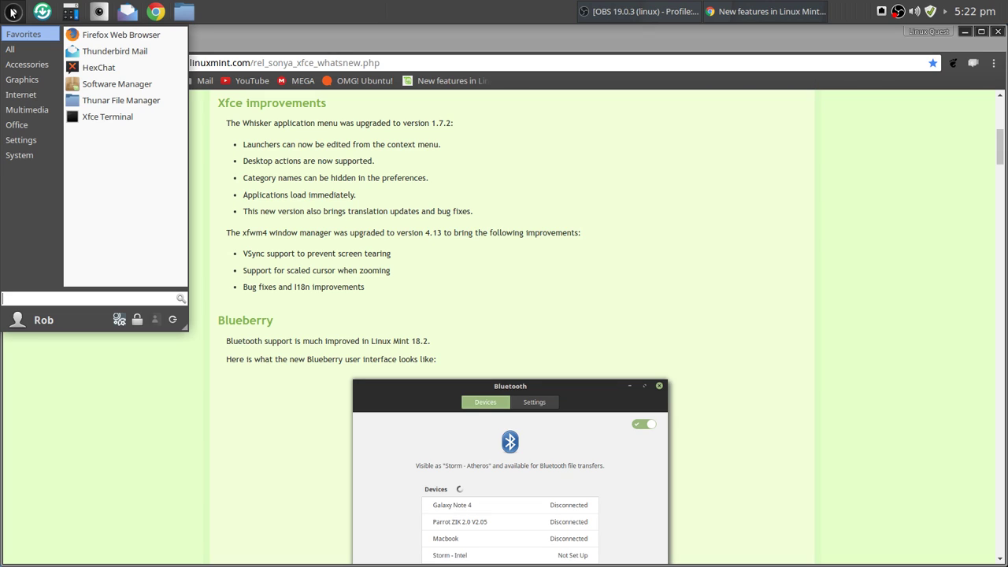
left_click(512, 272)
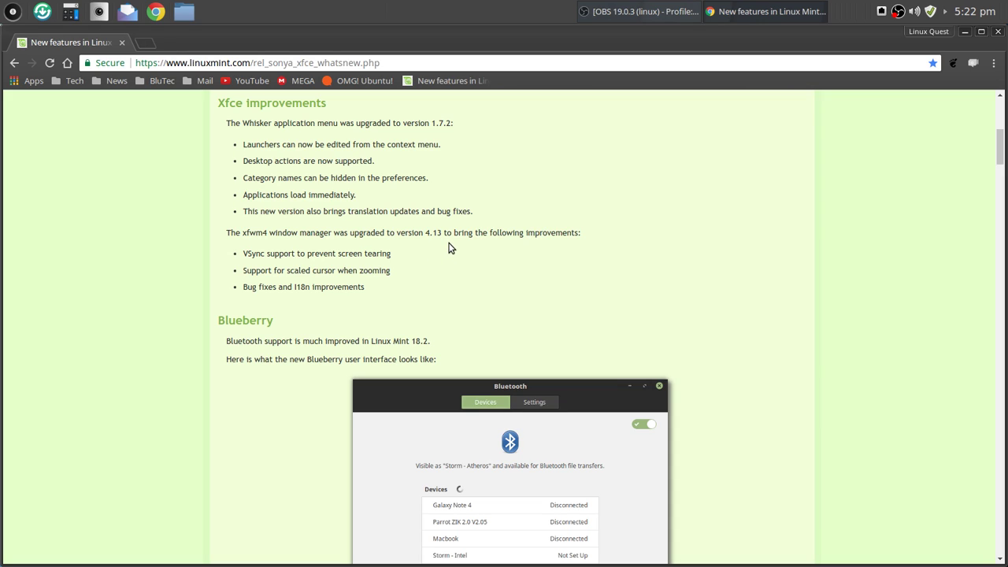
left_click_drag(243, 253, 400, 259)
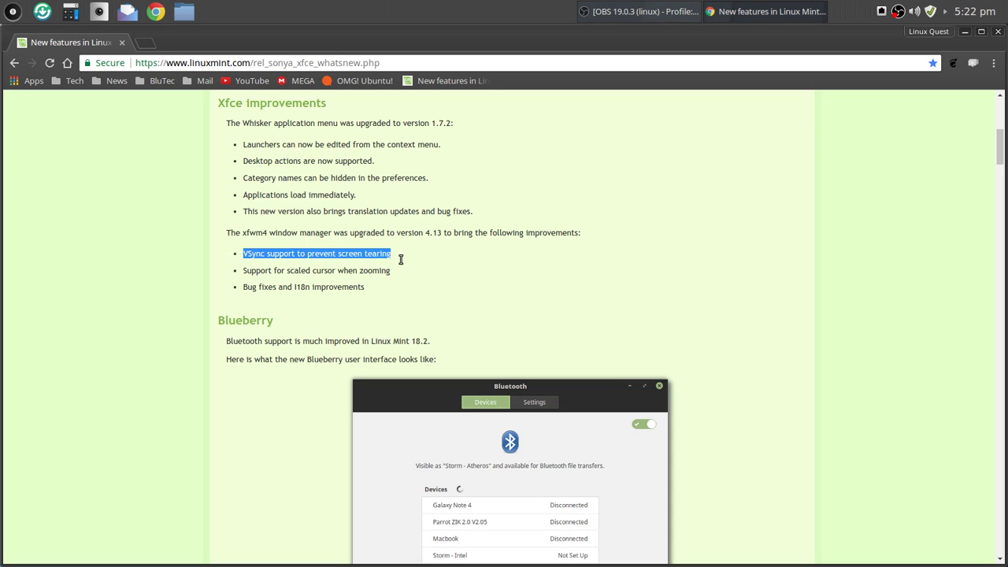
left_click(491, 275)
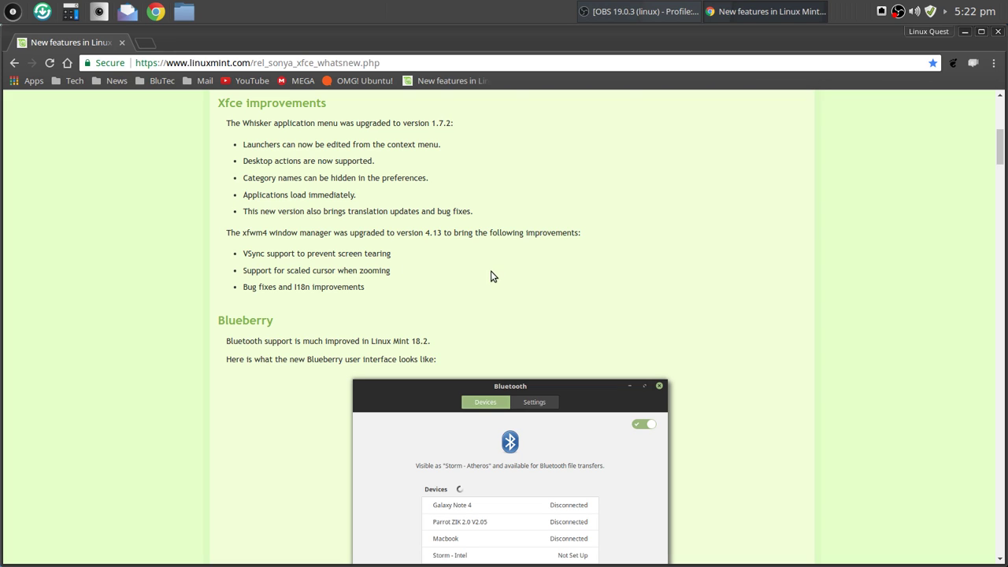
Step: Skim the release notes on Blueberry, Xed, Xplayer, Pix and Xreader
scroll(748, 260, "down", 3)
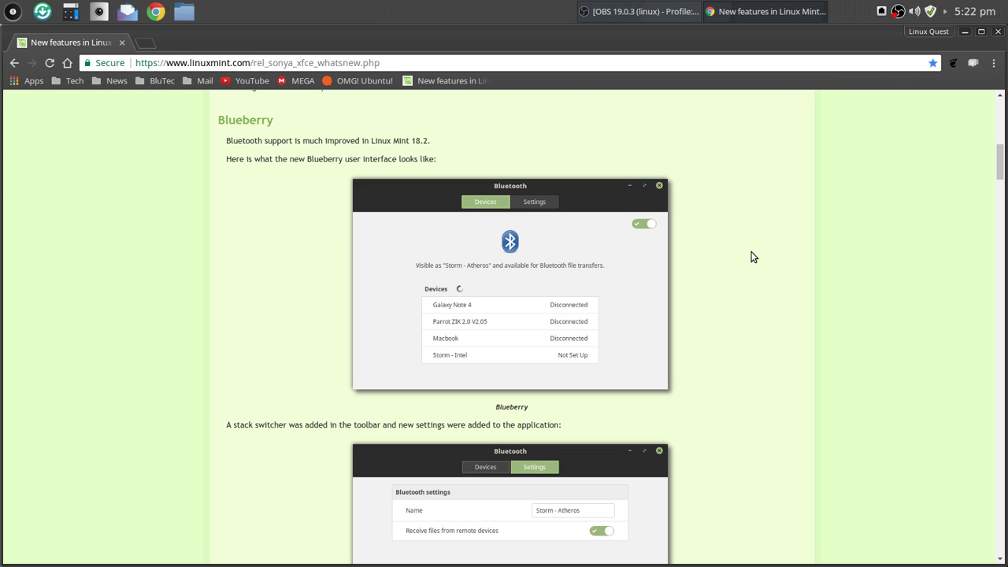
scroll(752, 257, "down", 10)
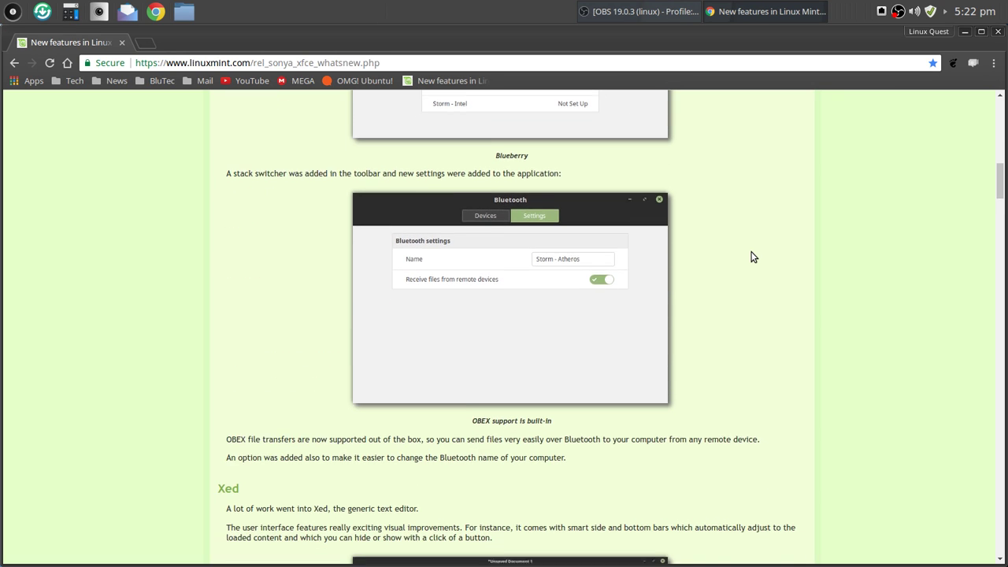
scroll(752, 257, "down", 8)
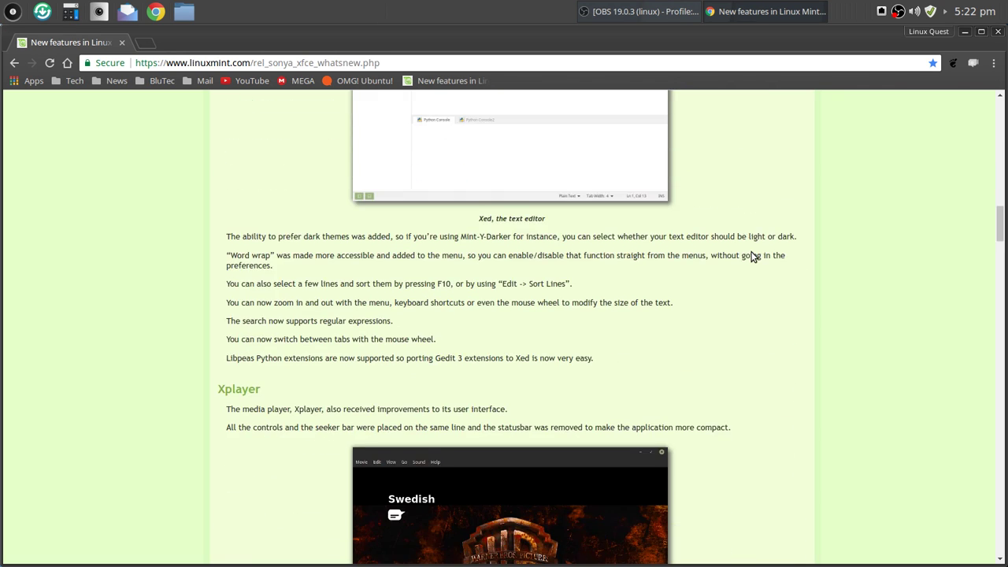
scroll(752, 256, "down", 8)
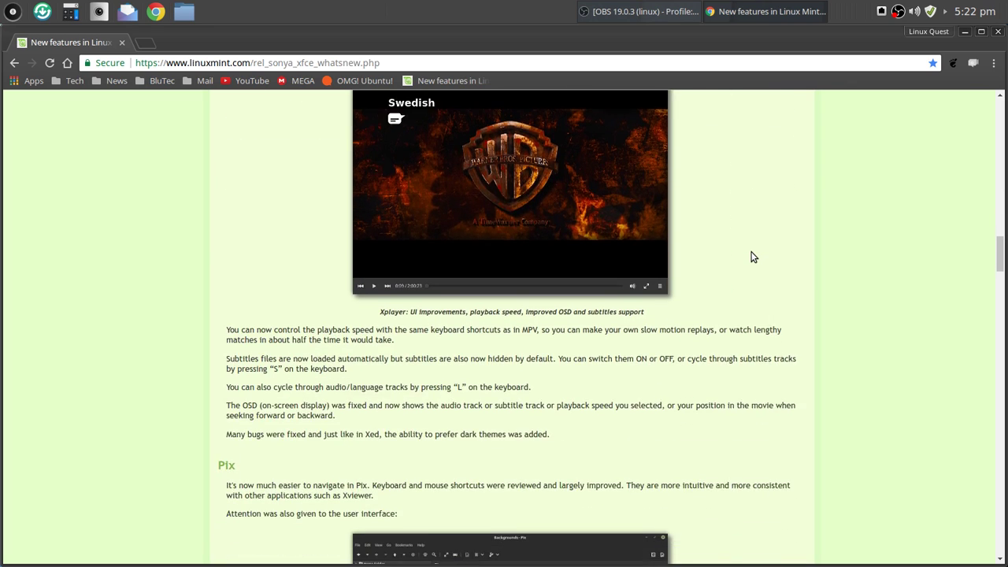
scroll(752, 256, "up", 2)
scroll(752, 257, "down", 10)
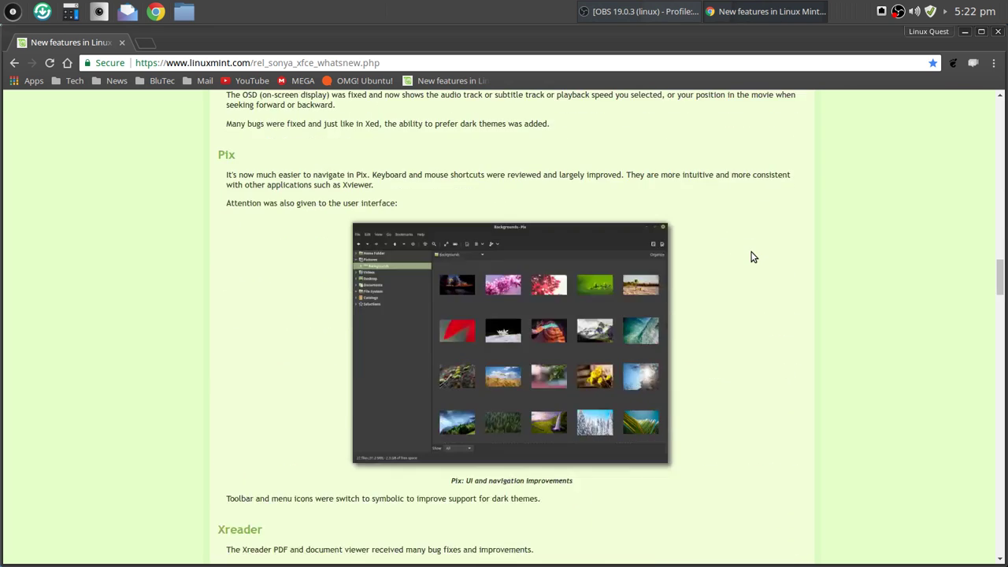
scroll(751, 257, "down", 16)
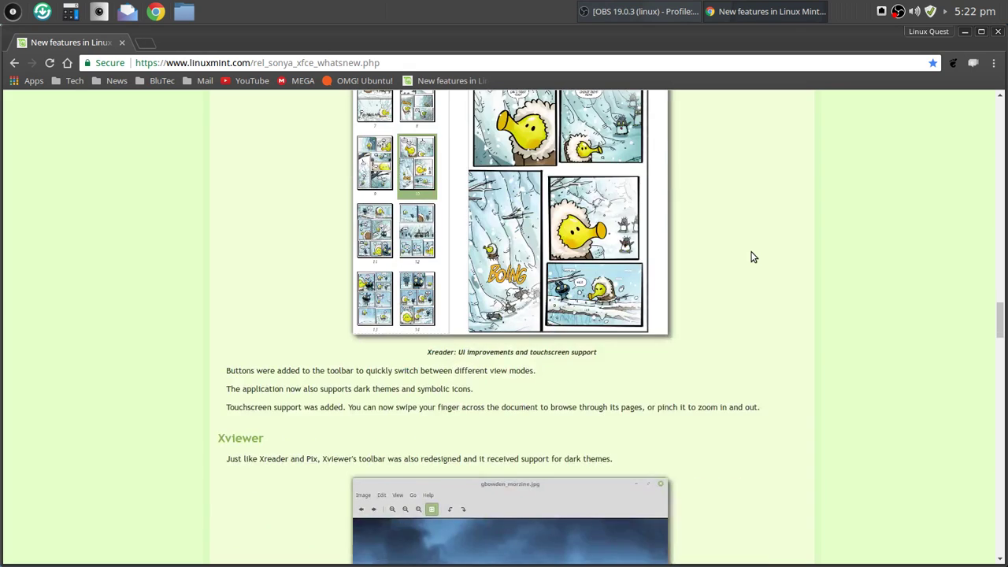
Step: Review the Update Manager and Software Sources sections of the release notes
scroll(752, 256, "down", 8)
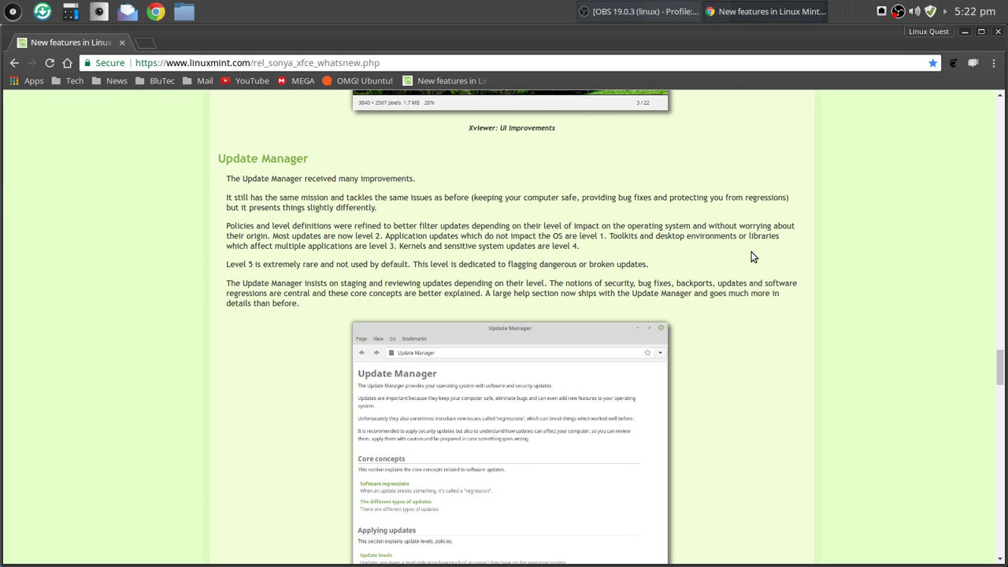
scroll(752, 257, "down", 13)
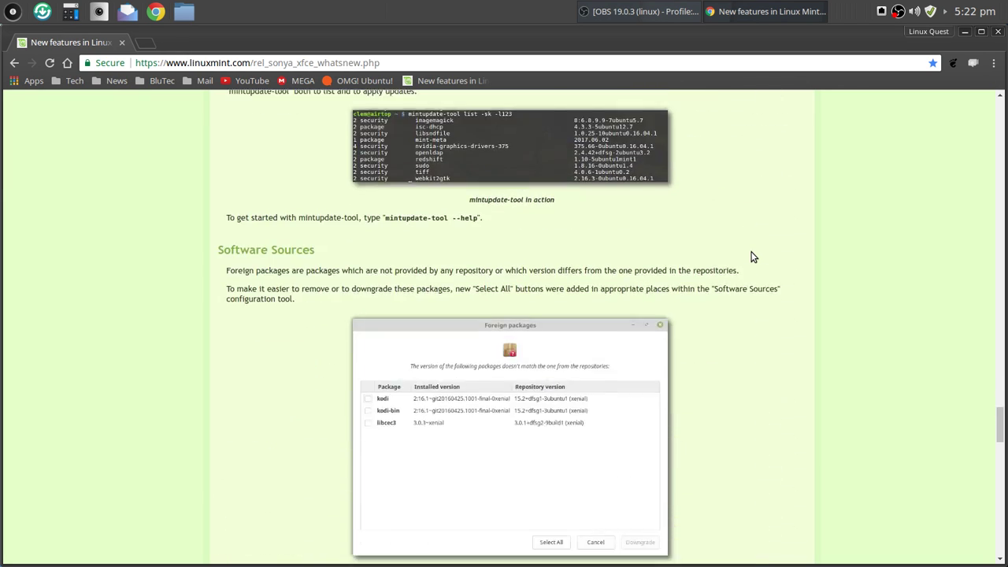
scroll(752, 257, "down", 4)
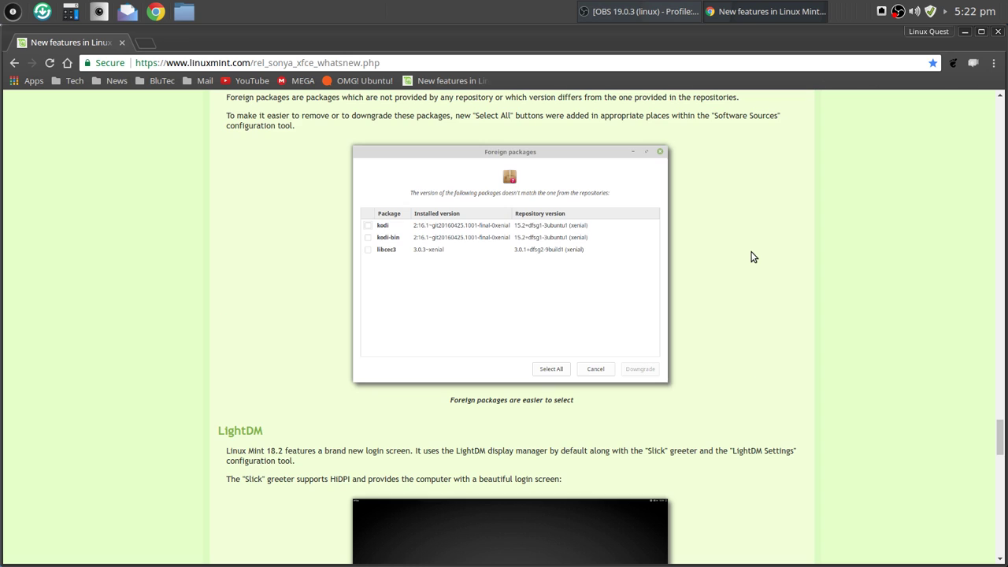
scroll(752, 257, "up", 2)
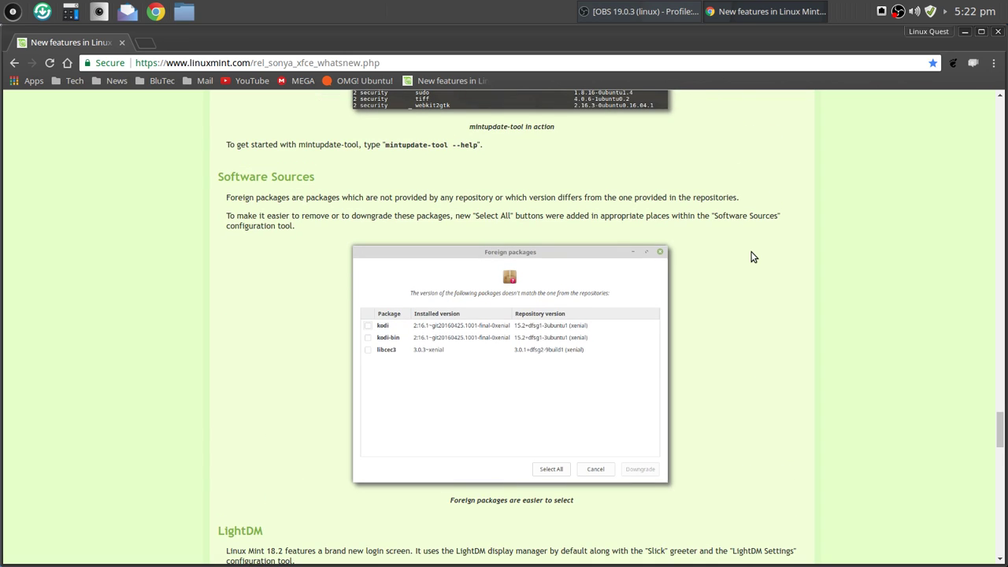
Step: Examine the LightDM section, covering the new login screen and its Login Window settings
scroll(752, 257, "down", 7)
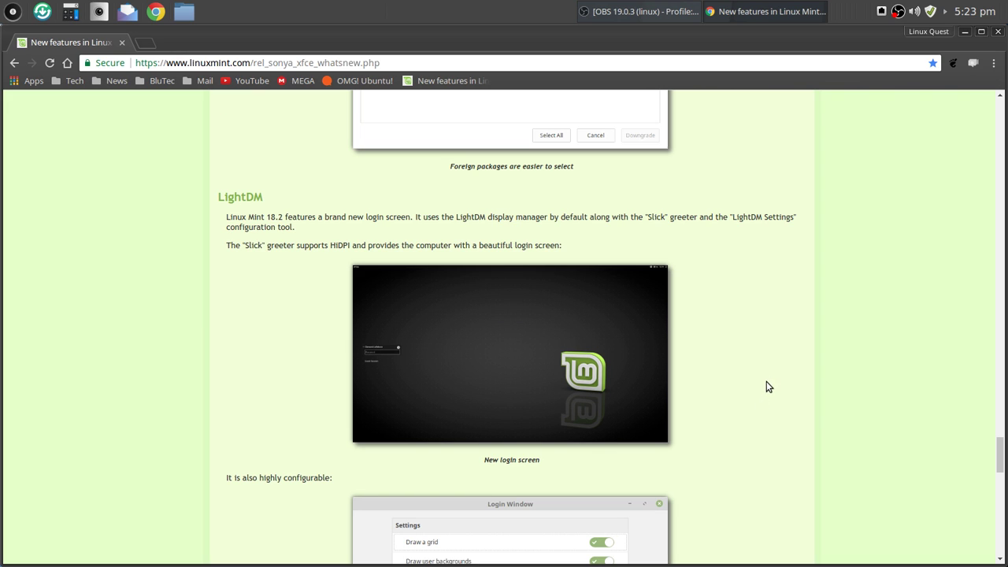
scroll(768, 386, "down", 5)
scroll(769, 386, "up", 4)
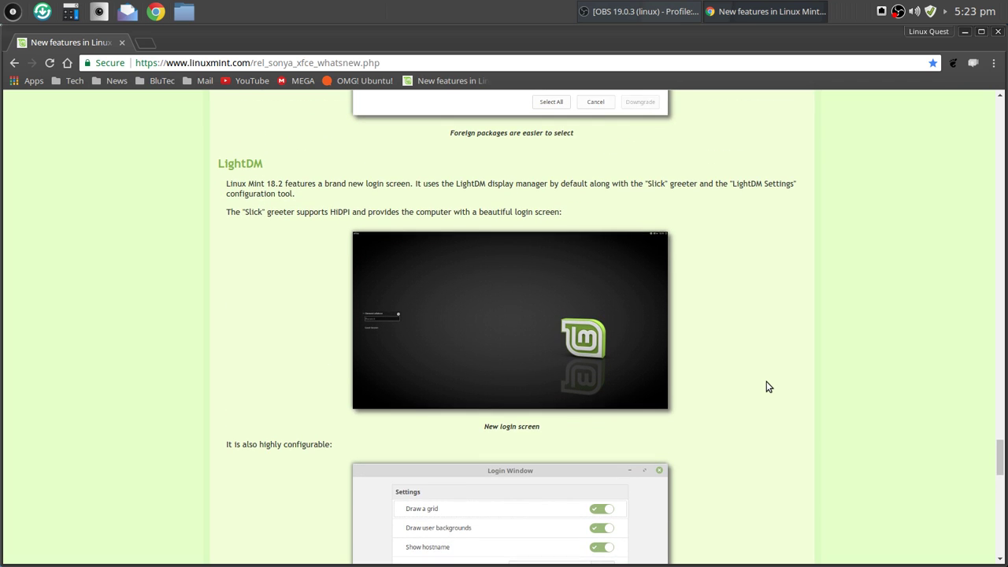
scroll(768, 387, "down", 6)
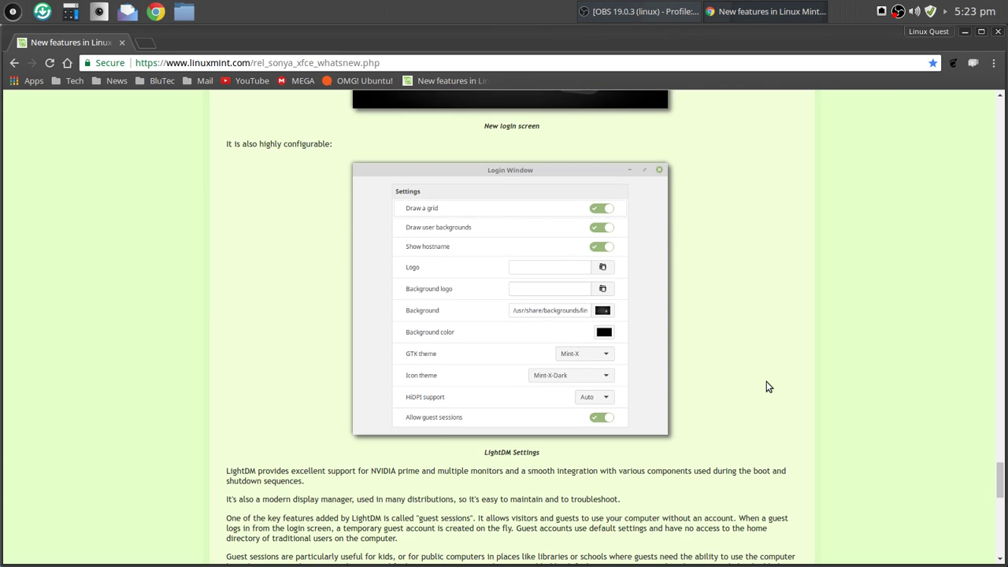
scroll(769, 386, "down", 1)
scroll(769, 387, "down", 5)
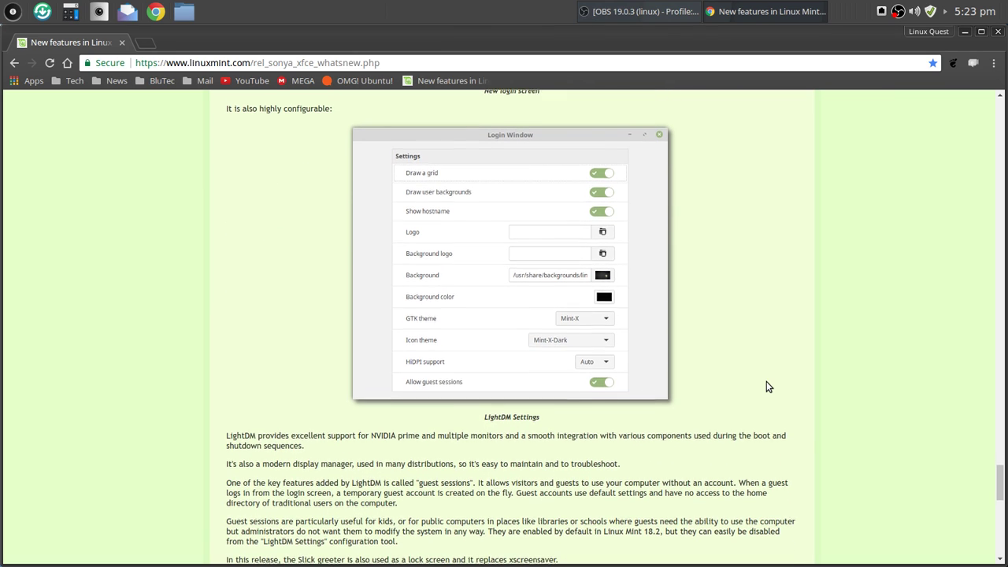
Step: Read the artwork improvements, main components and LTS strategy sections at the end of the release notes
scroll(768, 385, "down", 1)
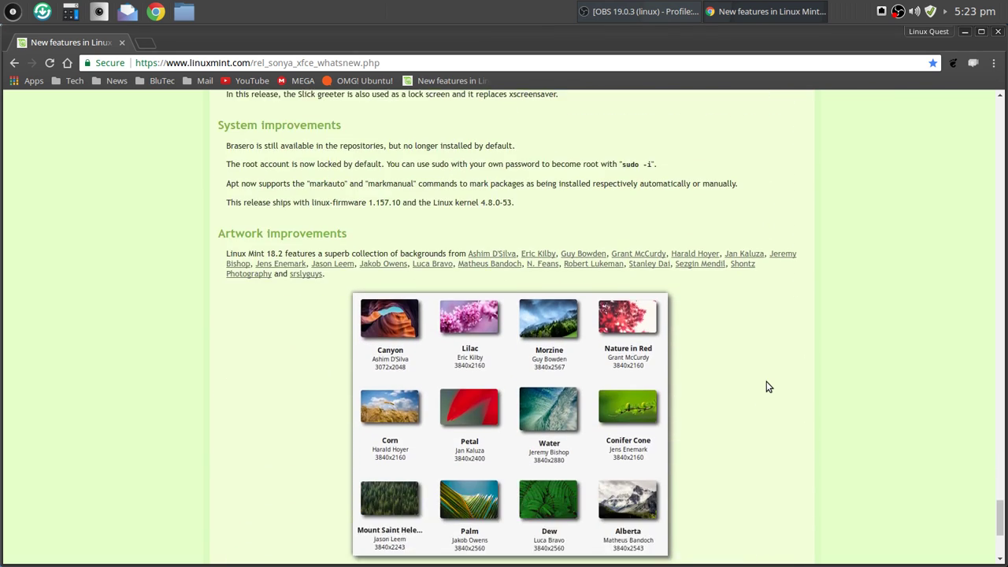
scroll(768, 384, "down", 1)
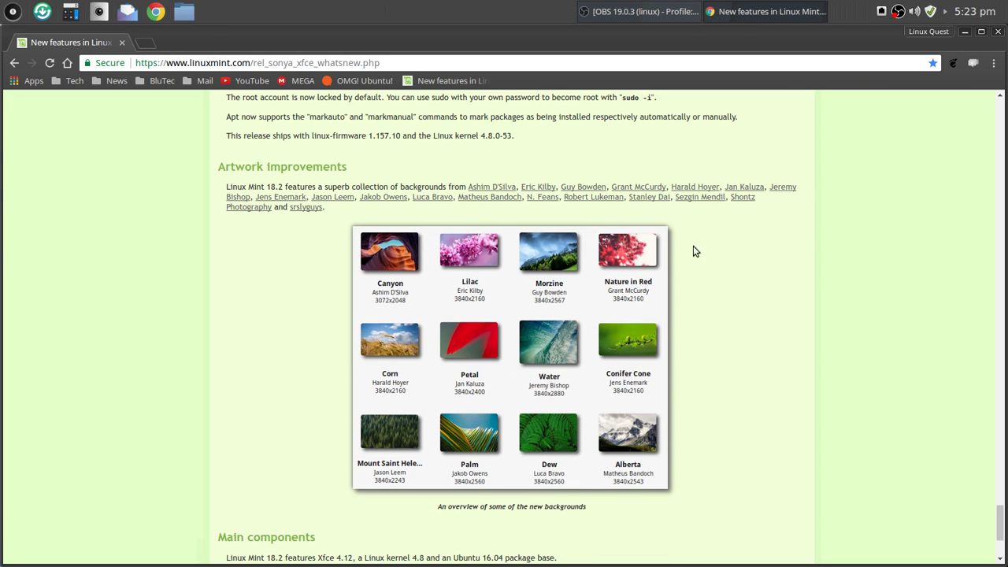
scroll(744, 352, "down", 2)
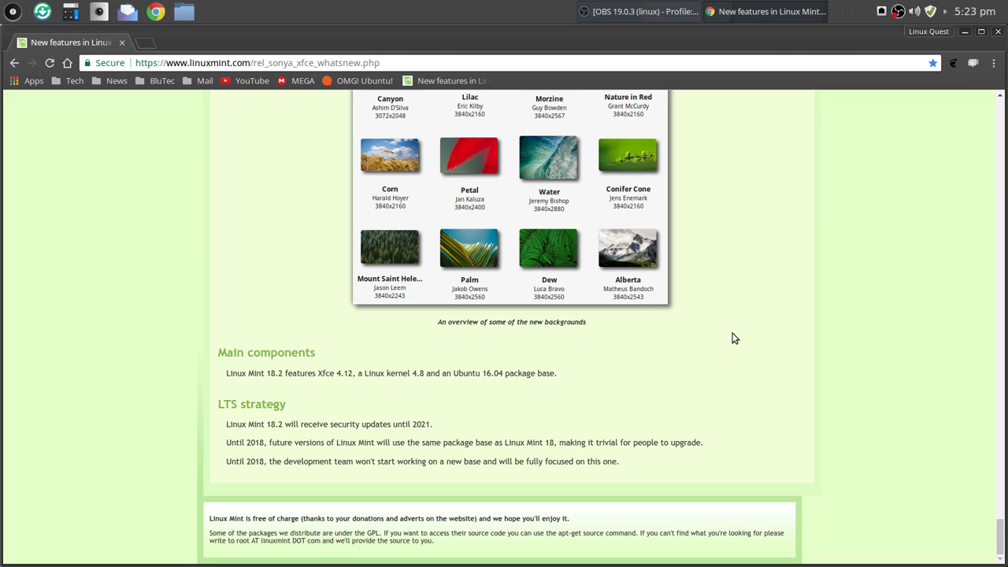
Step: Close the release notes browser and enlarge the applications menu to nearly full screen height with all applications listed
scroll(716, 315, "up", 15)
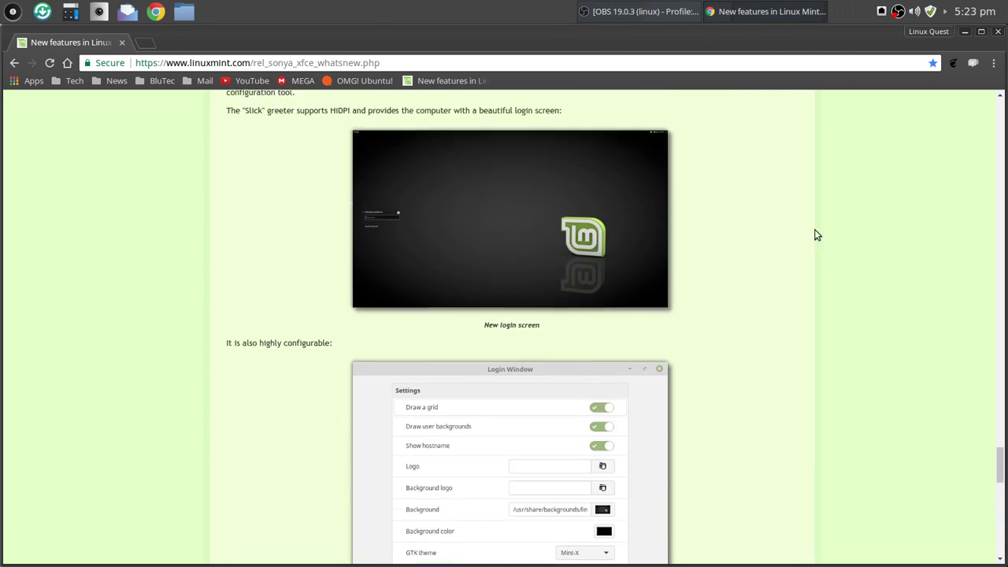
left_click(997, 33)
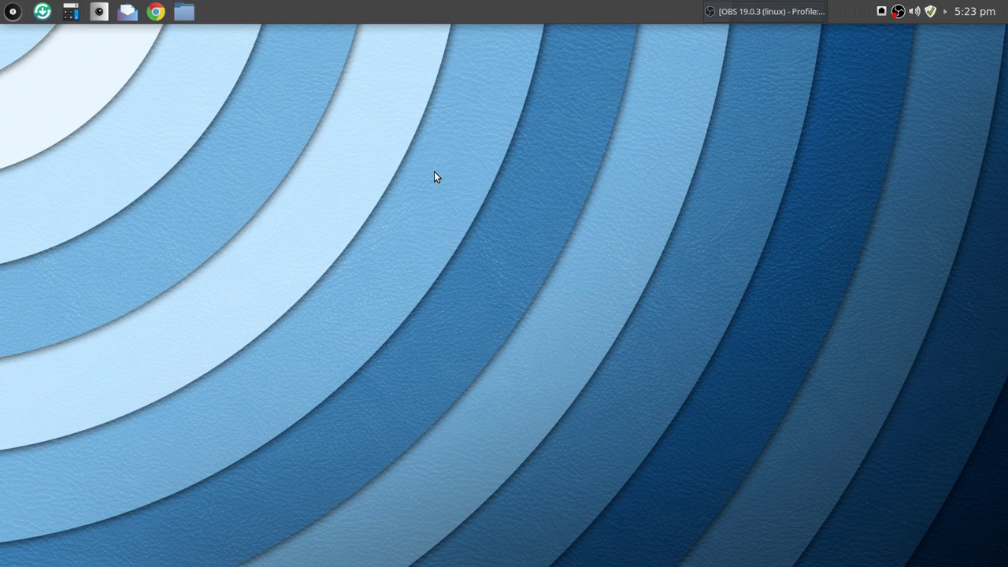
left_click(12, 13)
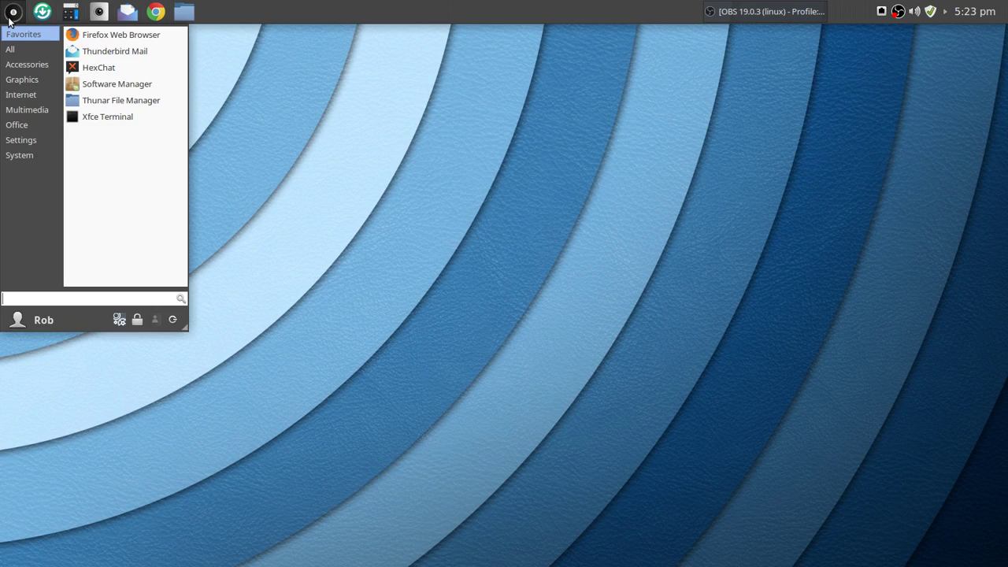
left_click(23, 50)
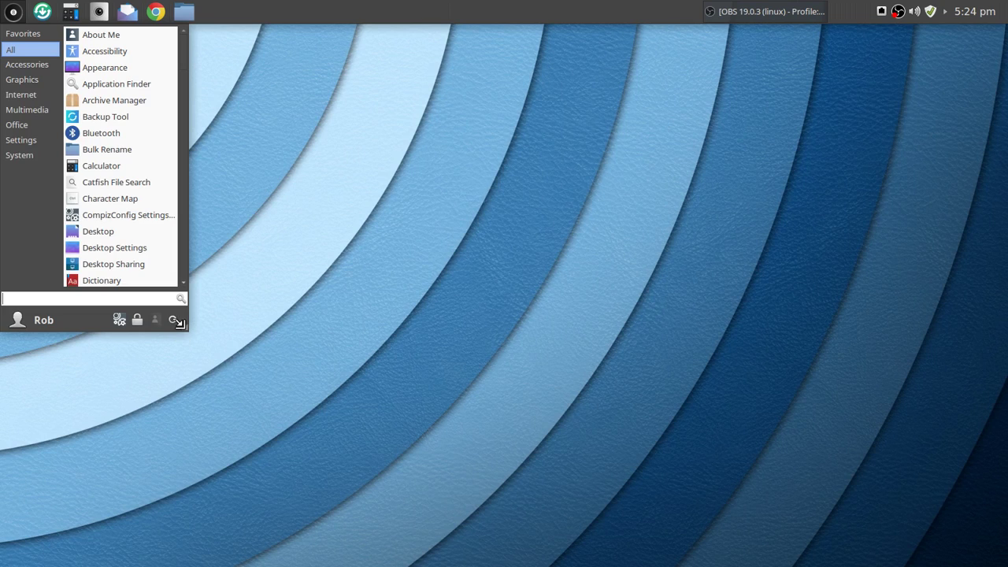
left_click_drag(178, 323, 236, 559)
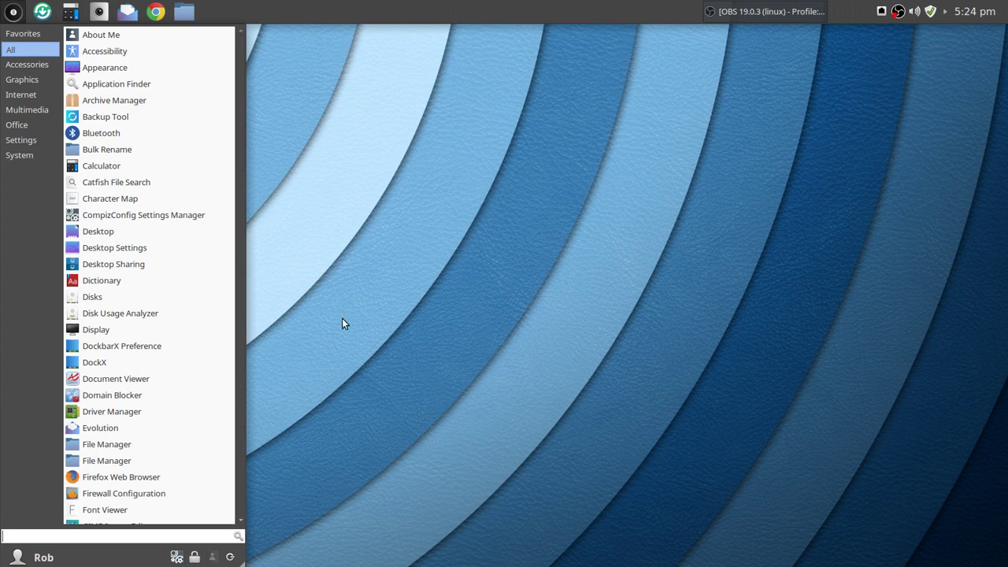
Step: Look through the Accessories and Graphics applications, and open Pix for a brief look before closing it
left_click(11, 65)
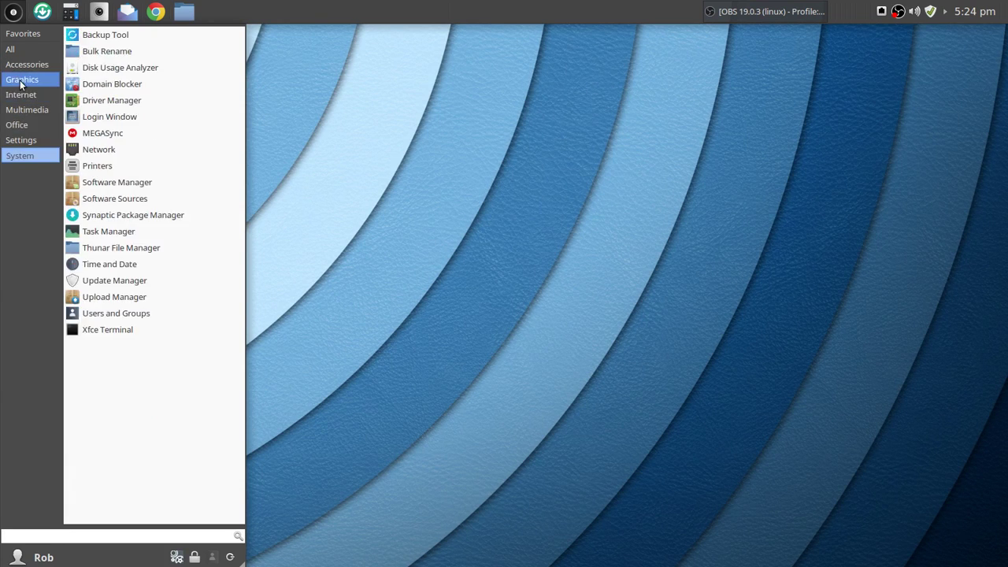
mouse_move(52, 72)
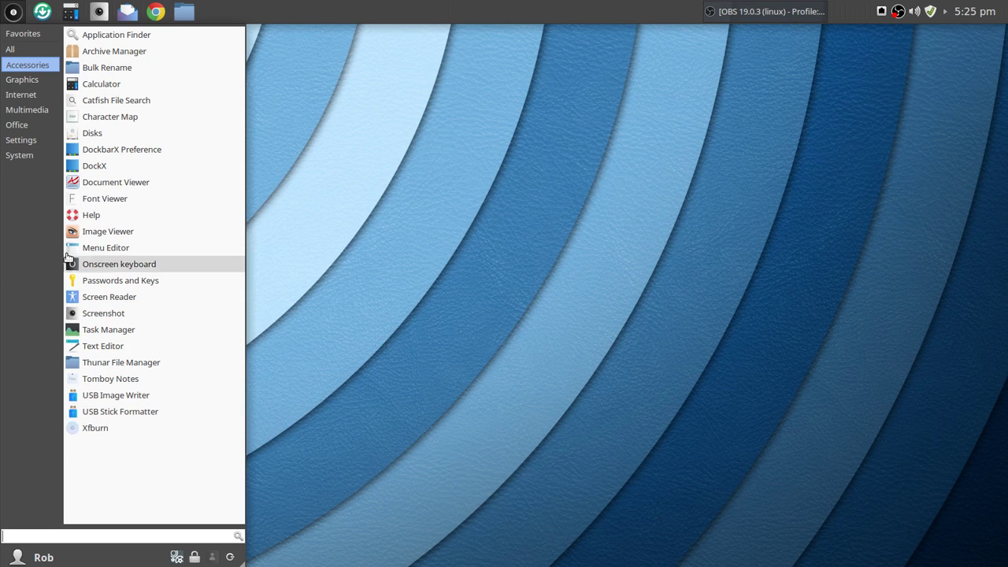
left_click(22, 81)
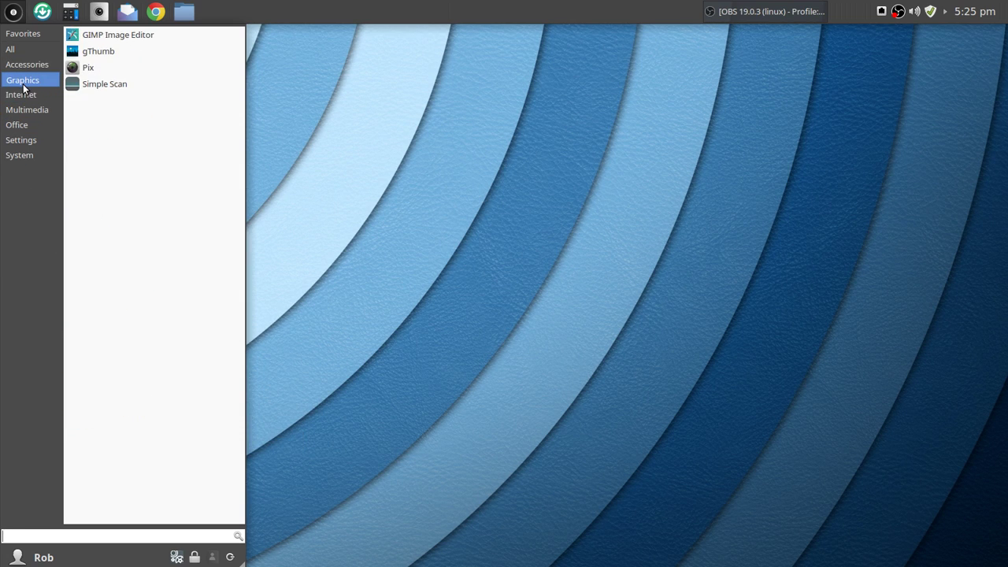
left_click(114, 68)
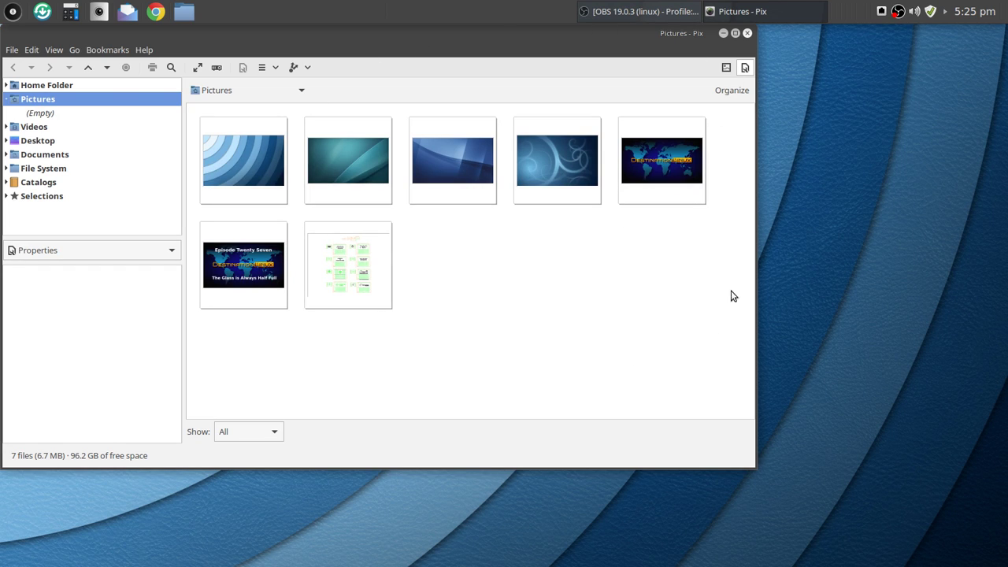
left_click(747, 33)
Step: Review the installed applications in the Internet, Multimedia and Office categories of the applications menu
left_click(13, 11)
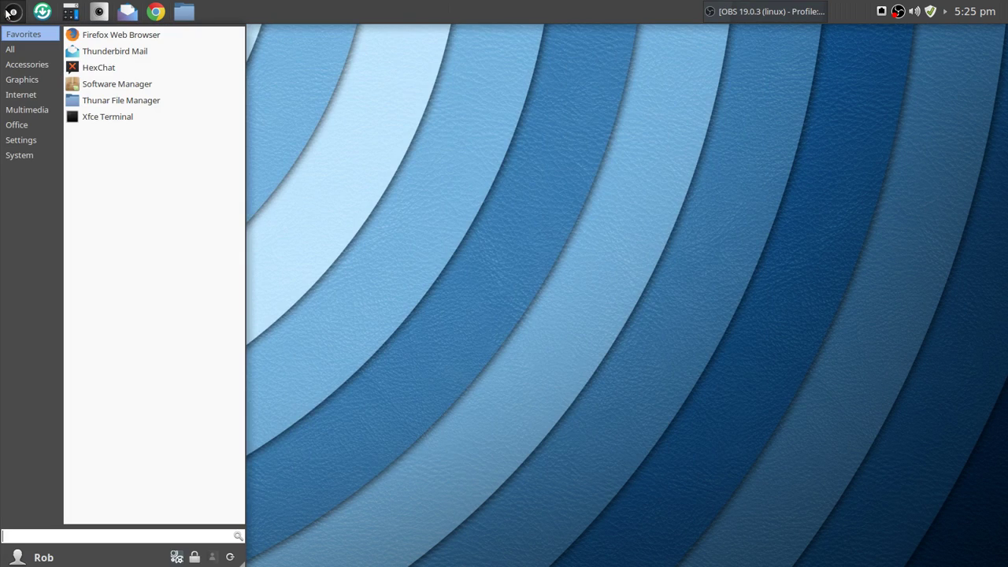
left_click(24, 80)
left_click(26, 94)
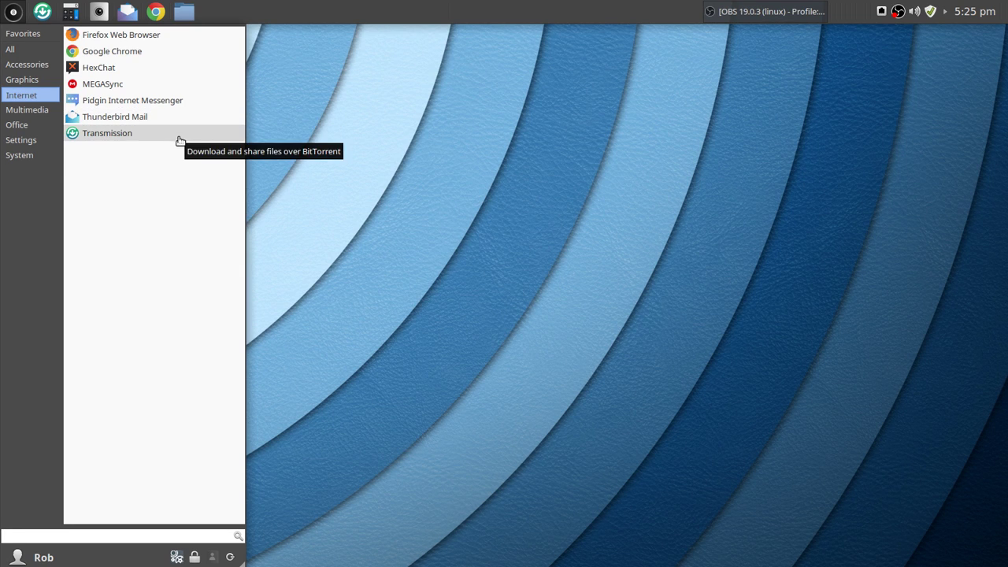
mouse_move(22, 115)
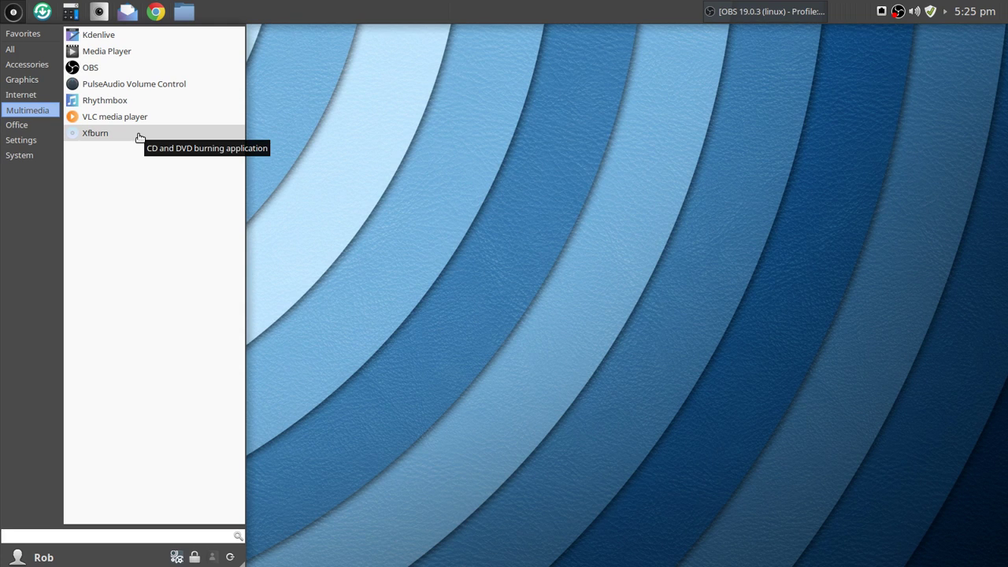
left_click(19, 125)
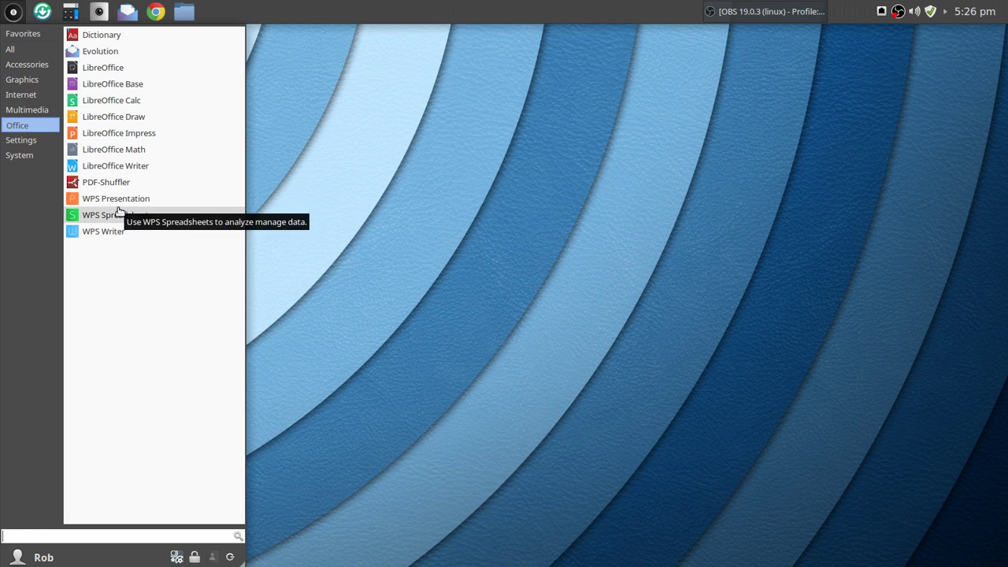
Step: Open the Appearance settings, browse the available styles and apply the Mint-X-Aqua style
left_click(29, 143)
left_click(29, 144)
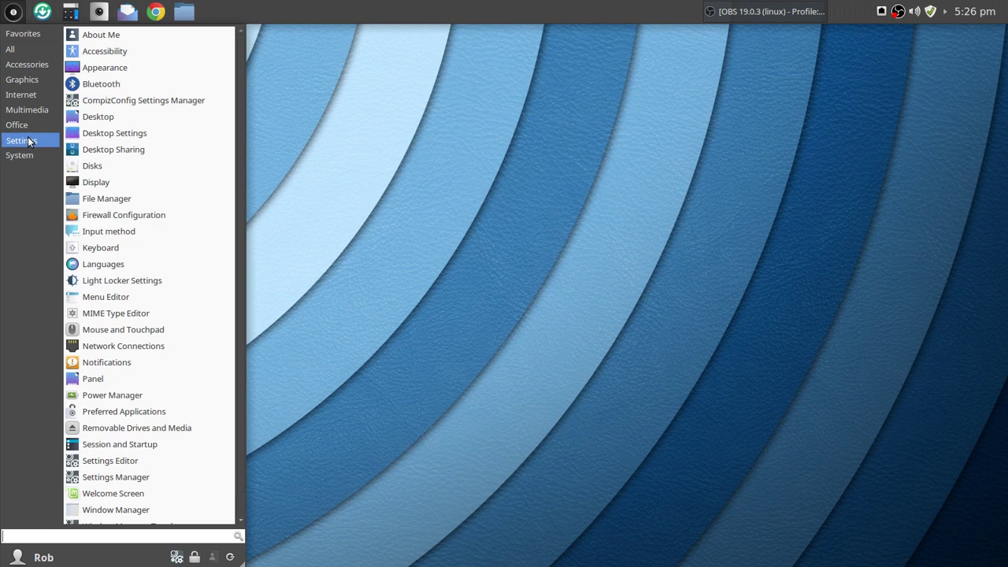
left_click(168, 70)
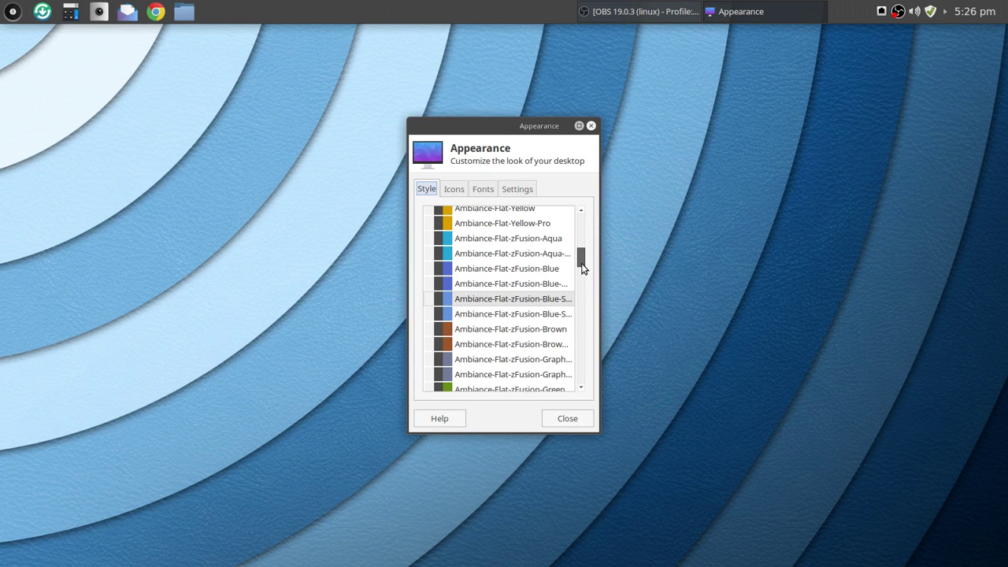
left_click_drag(583, 268, 583, 215)
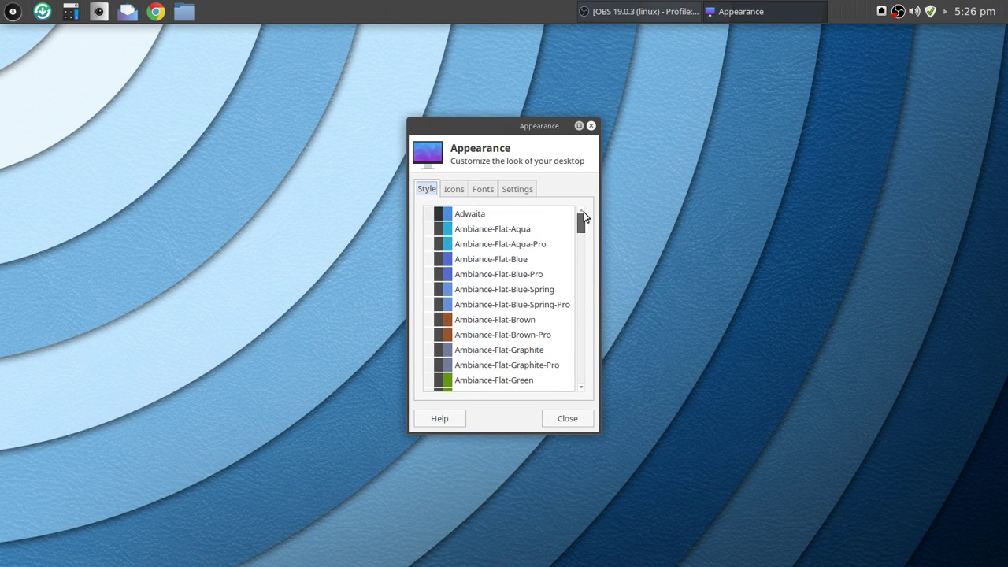
left_click_drag(583, 216, 582, 305)
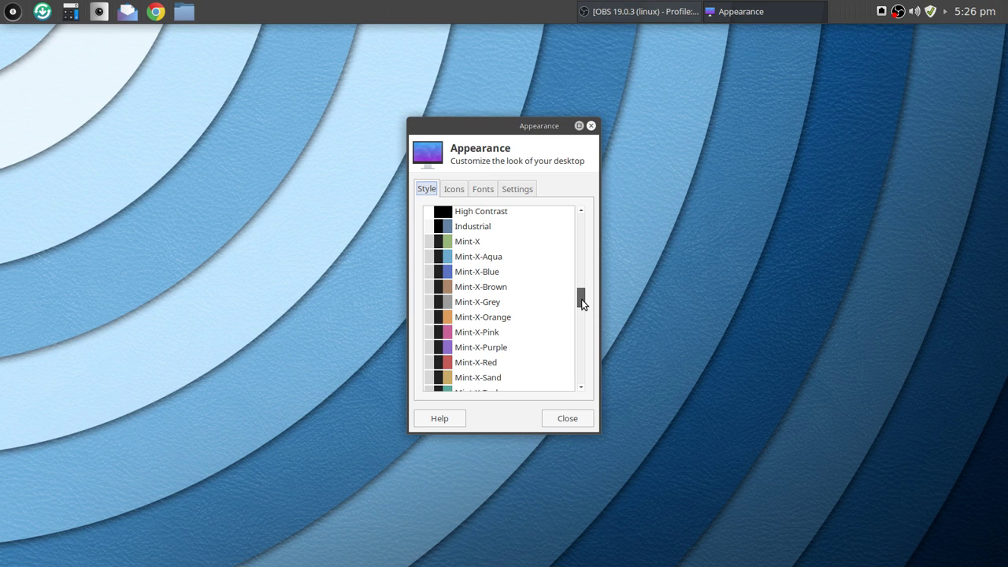
left_click_drag(581, 298, 579, 300)
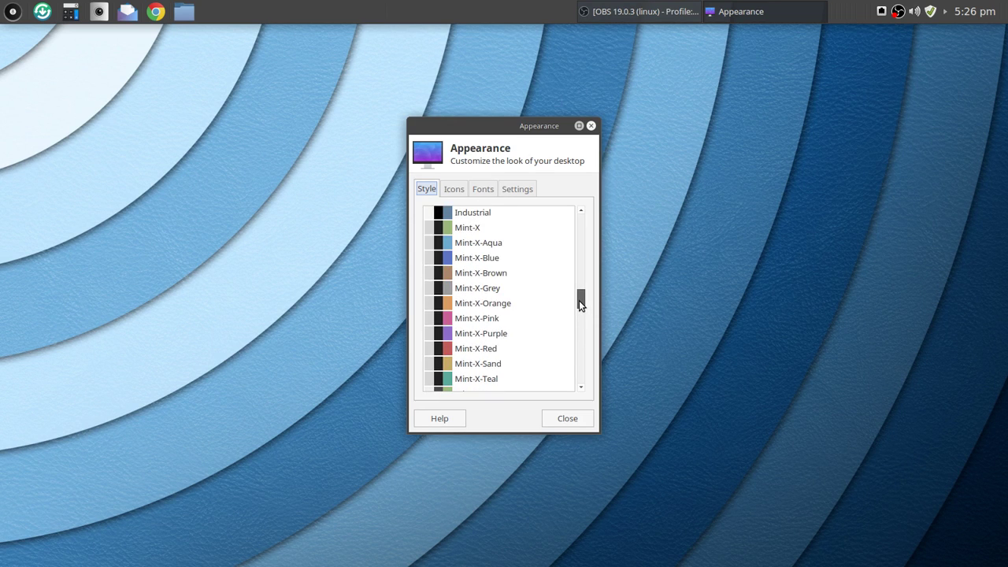
left_click(495, 243)
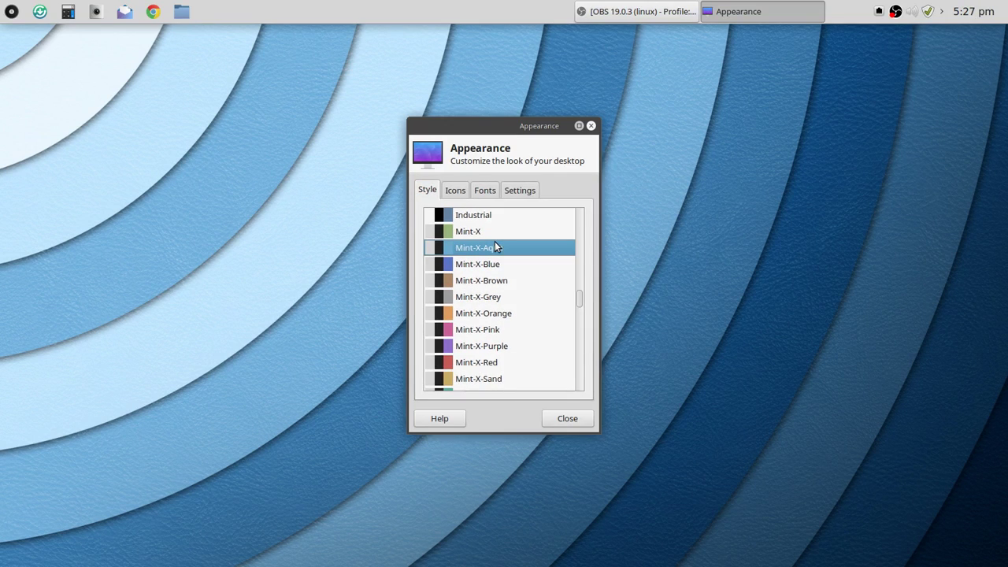
Step: Set the desktop icon theme to Mint-X-Aqua
left_click(458, 193)
left_click_drag(581, 342, 596, 233)
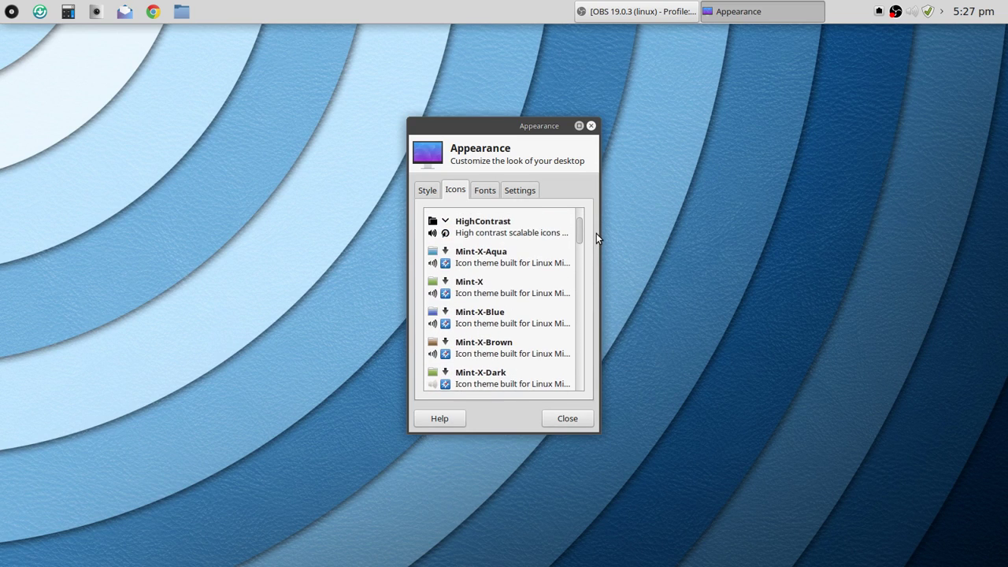
left_click(529, 256)
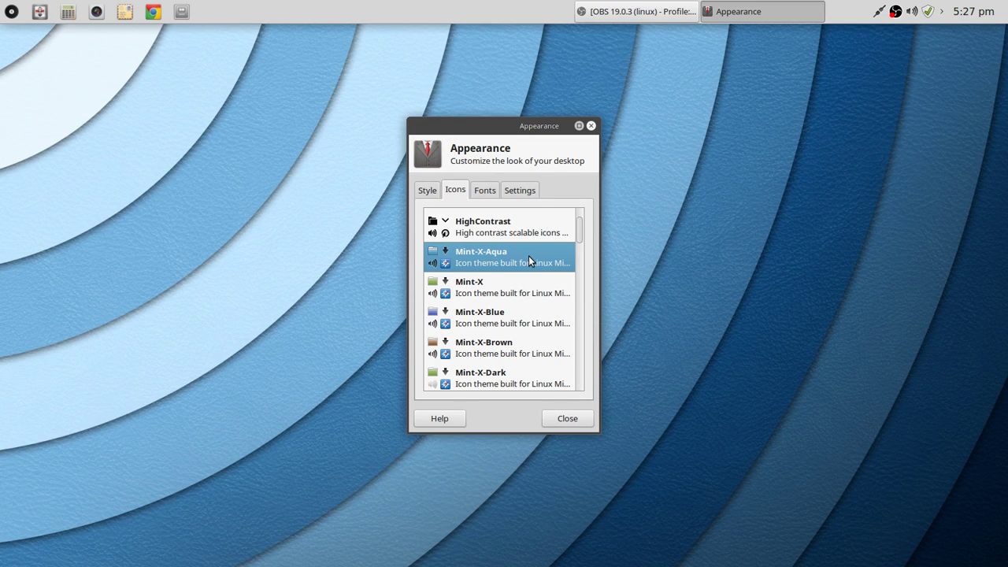
Step: Review the font options and the toolbar, menu and event sound options in Appearance, and close the dialog
left_click(493, 194)
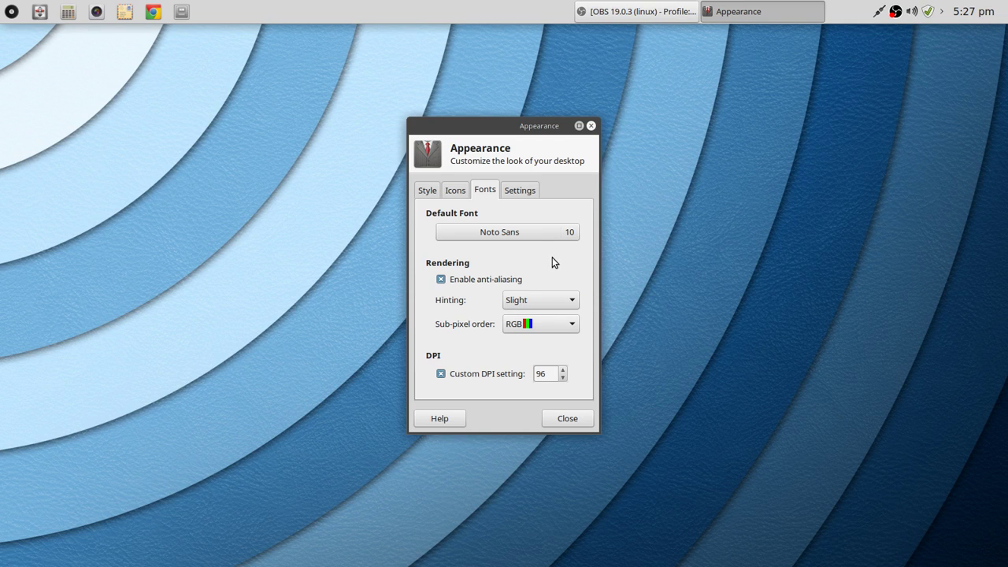
left_click(524, 191)
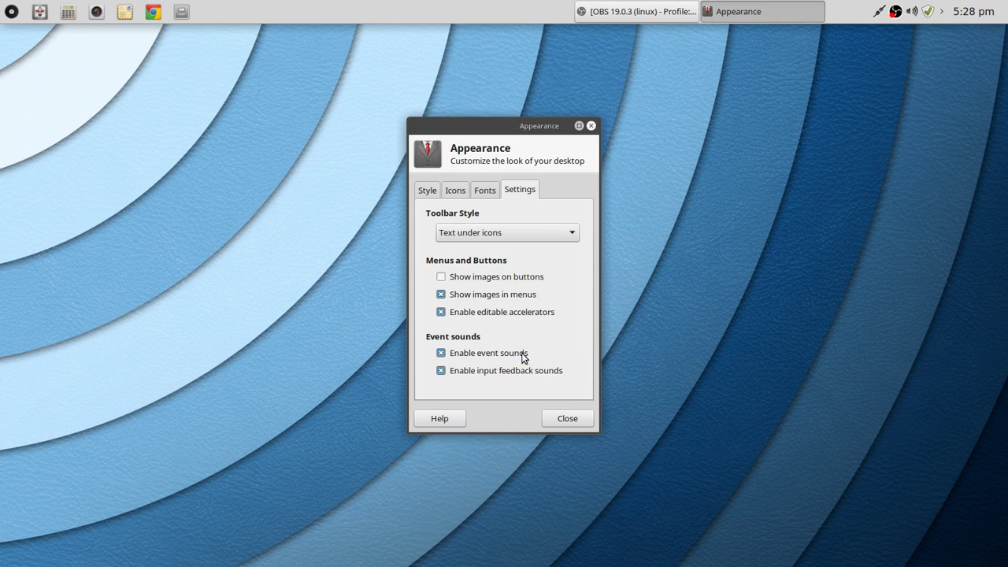
left_click(561, 420)
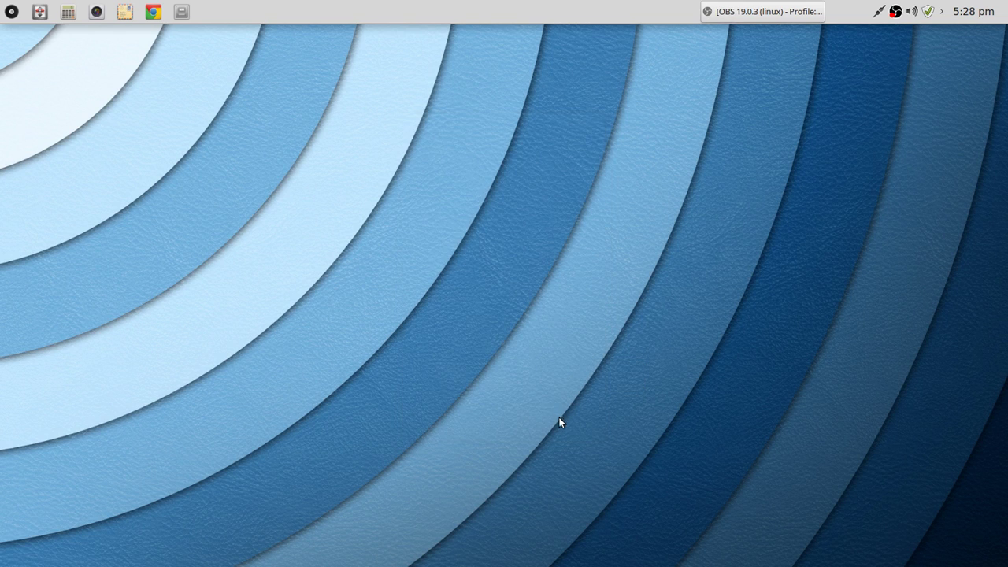
Step: Open the Display settings from the Settings category, examine the screen layout options and close them
left_click(12, 12)
left_click(48, 153)
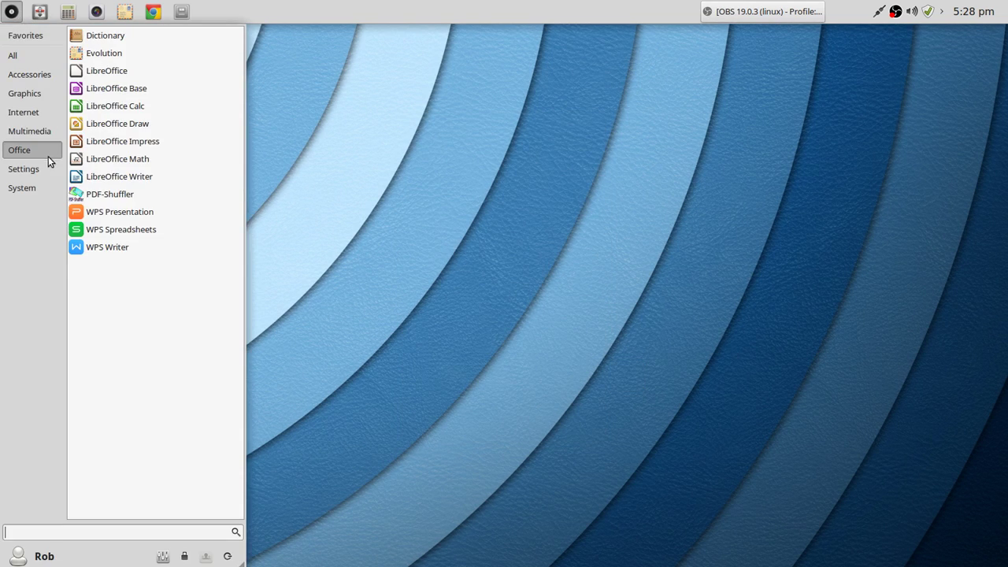
left_click(43, 167)
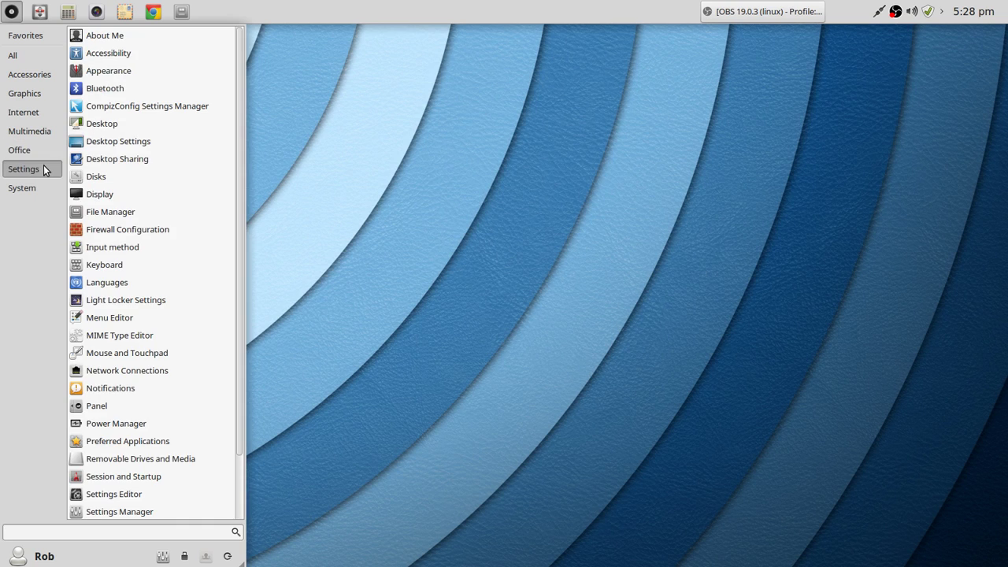
left_click(197, 196)
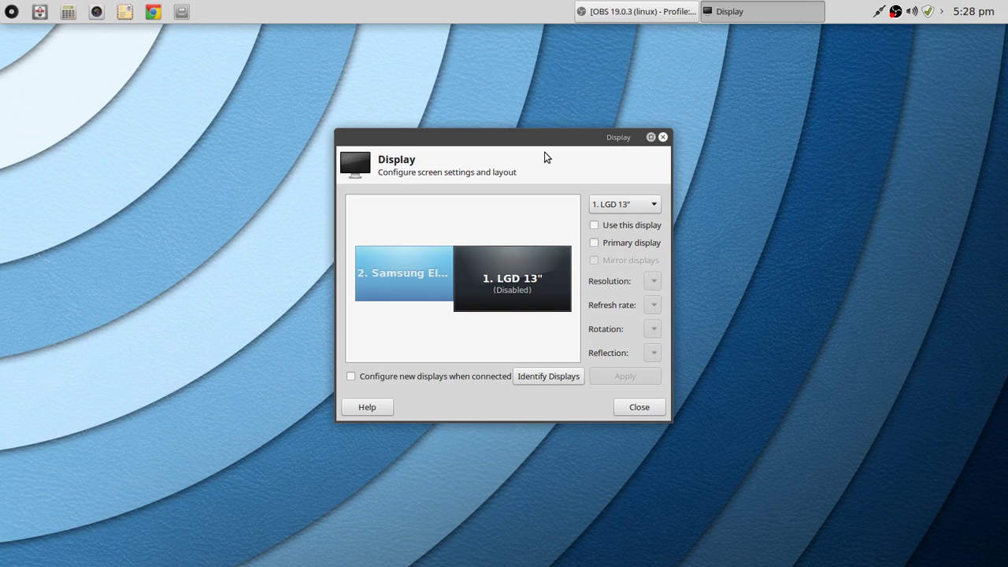
left_click(663, 137)
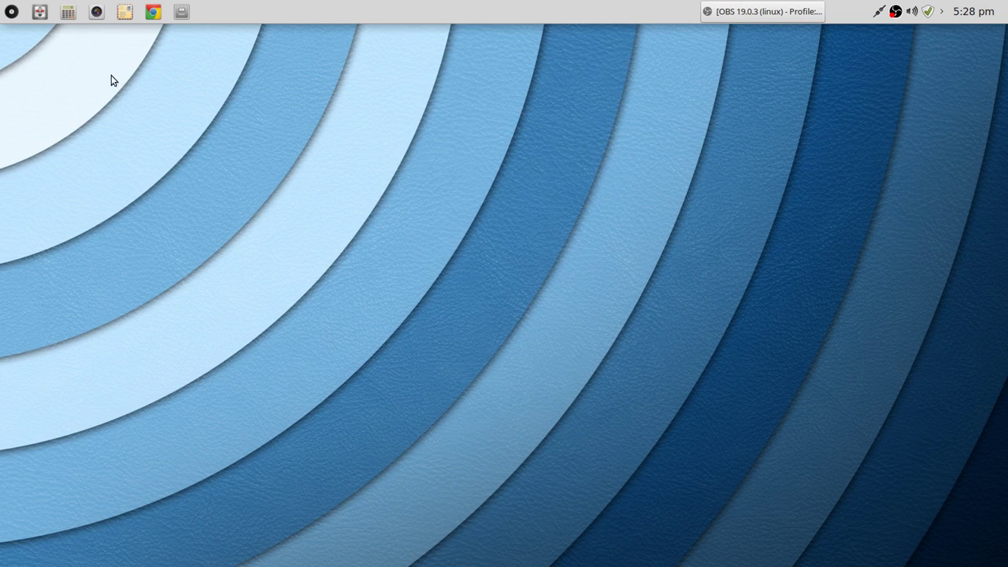
Step: Open the Power Manager settings, look over the general button and laptop lid options, and close them
left_click(11, 11)
left_click(33, 168)
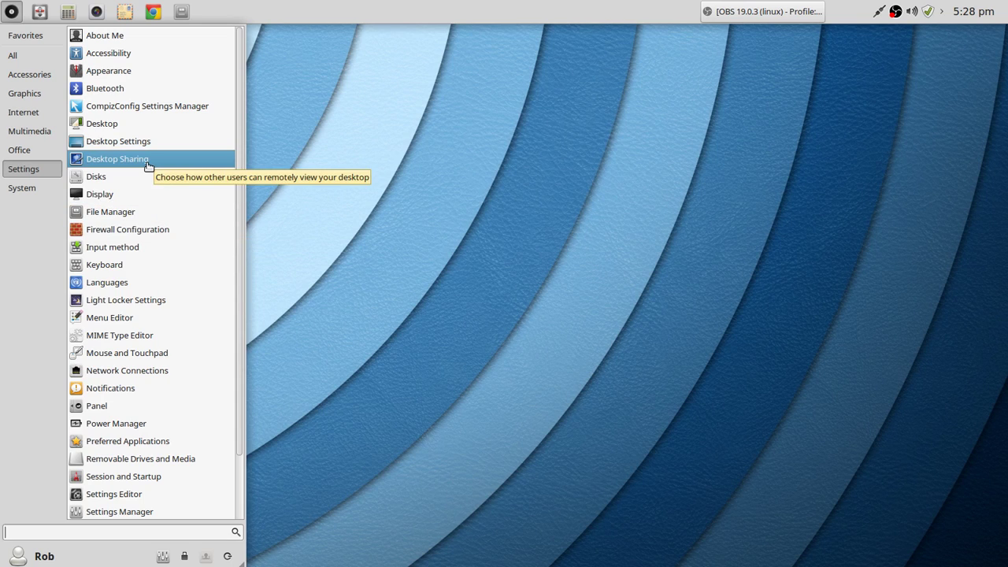
scroll(191, 241, "down", 2)
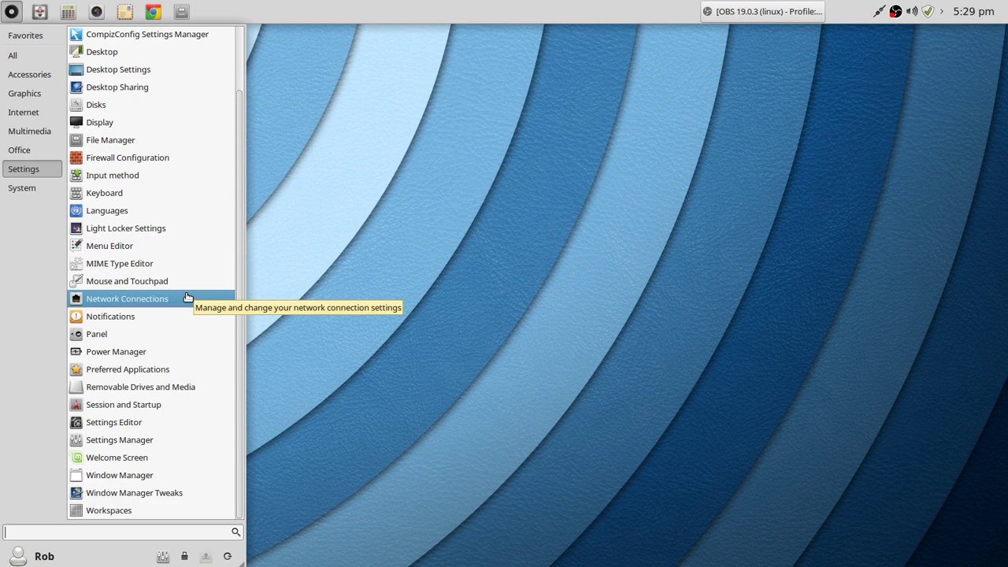
left_click(168, 352)
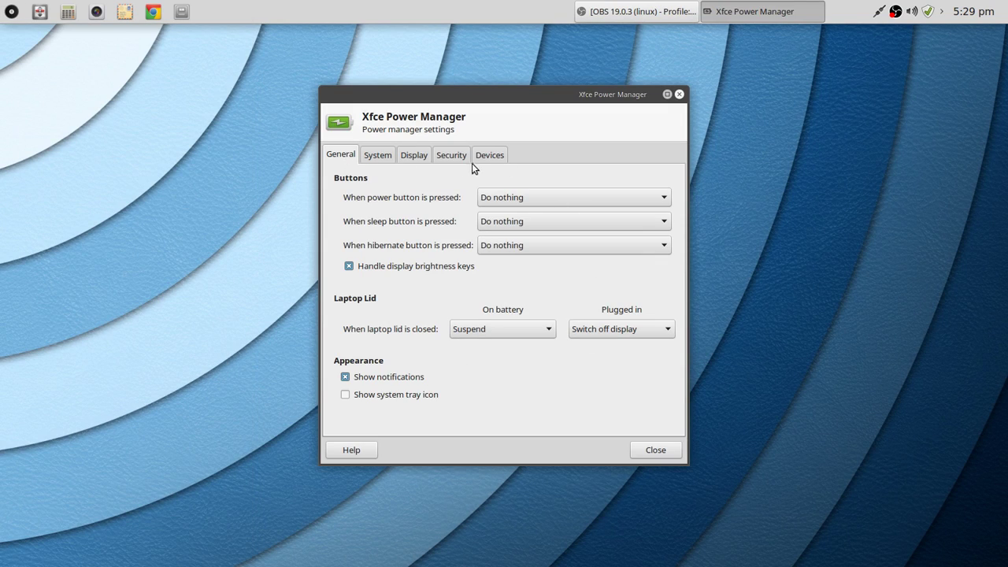
left_click(678, 94)
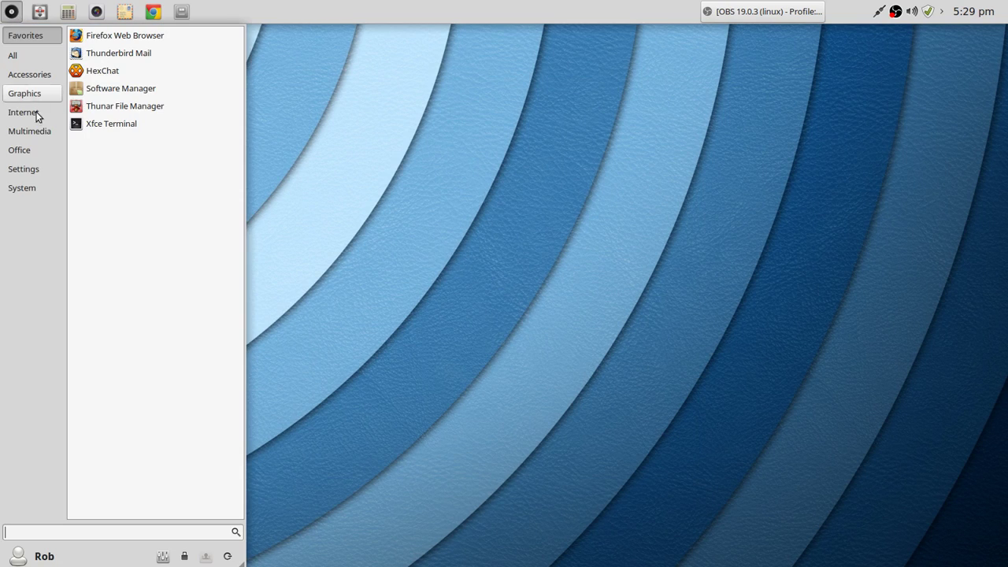
Step: Open the Menu Editor and look through its menu categories and the launcher options
mouse_move(50, 168)
scroll(152, 292, "down", 2)
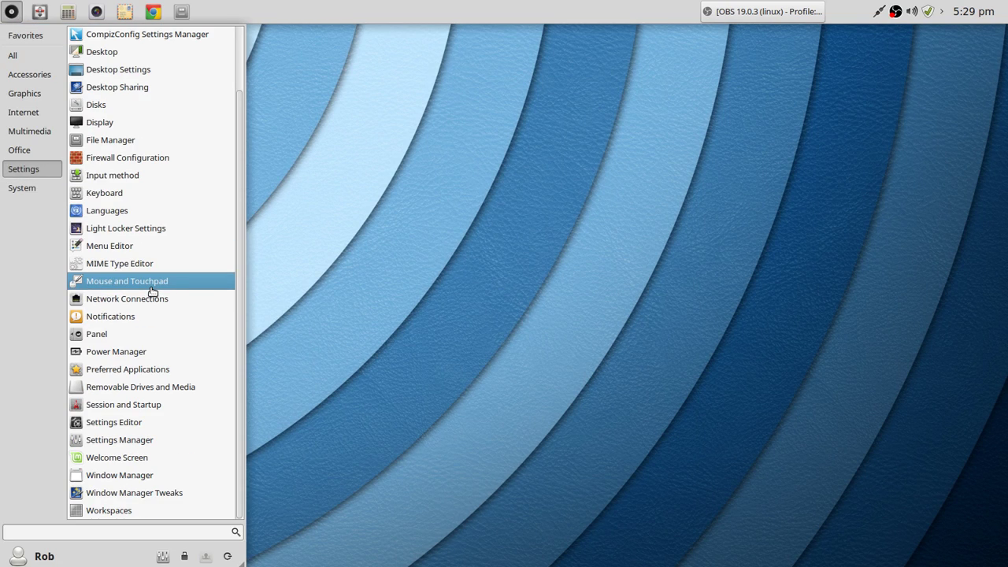
left_click(138, 249)
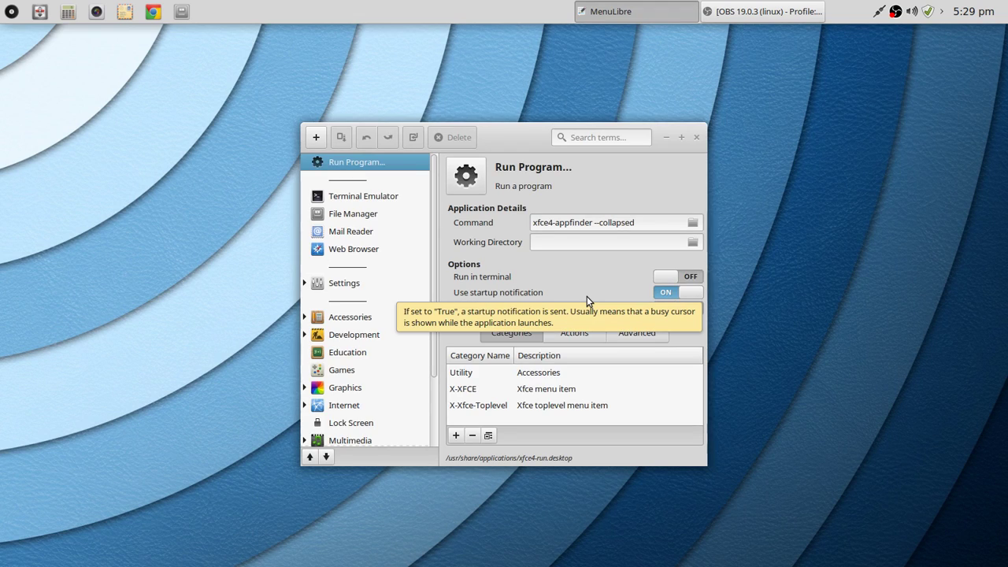
scroll(389, 236, "down", 3)
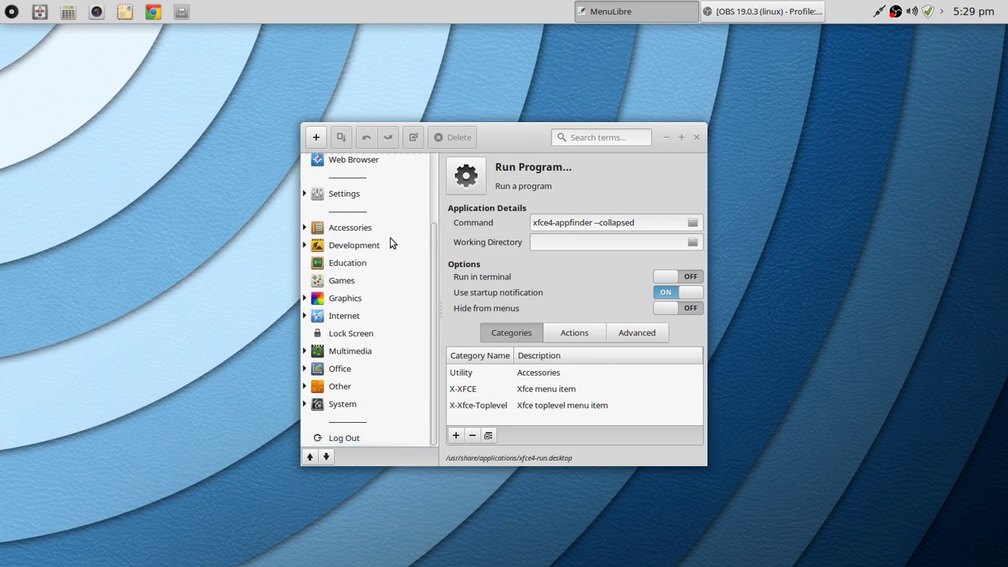
Step: Check the menu visibility option of the Development category in the Menu Editor and close the editor
scroll(389, 237, "up", 3)
scroll(389, 236, "down", 2)
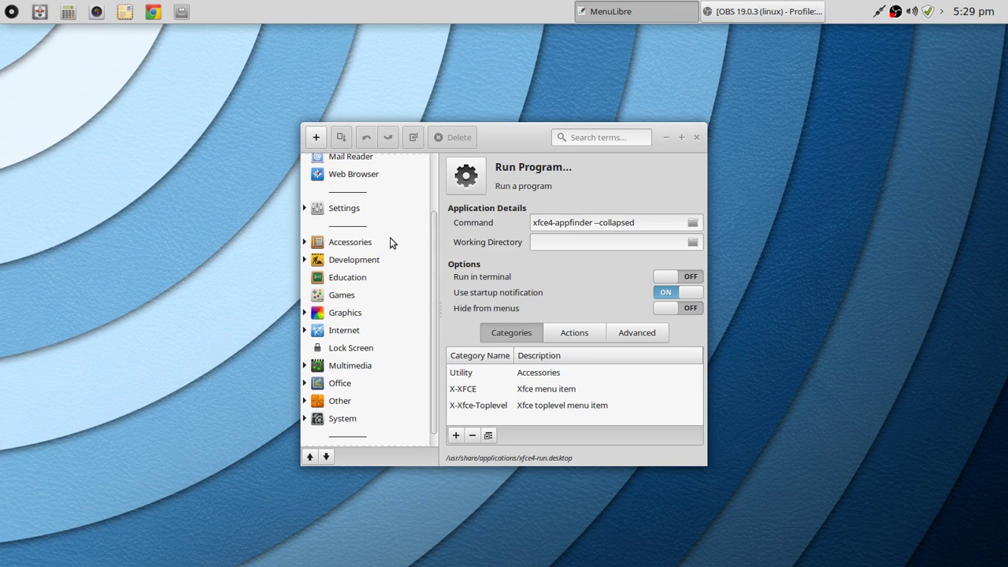
left_click(348, 267)
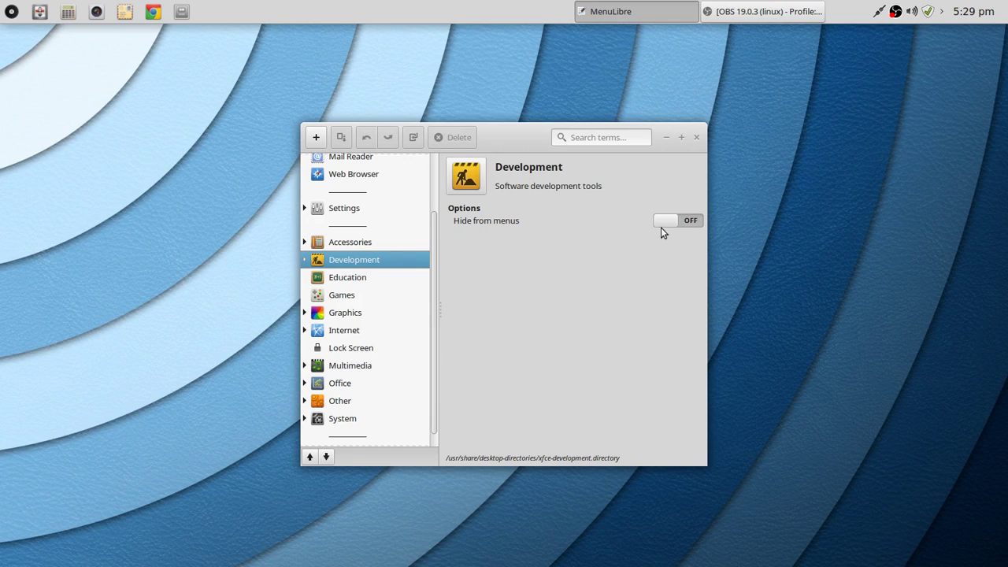
left_click(697, 138)
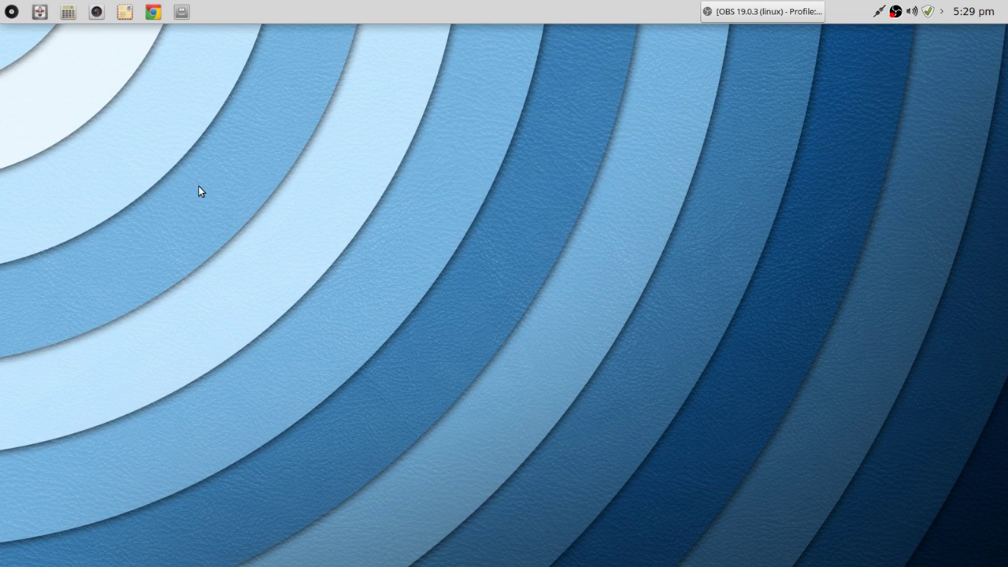
Step: Open the Notifications settings from the Settings category and look over the default position choices, keeping Top right
left_click(11, 12)
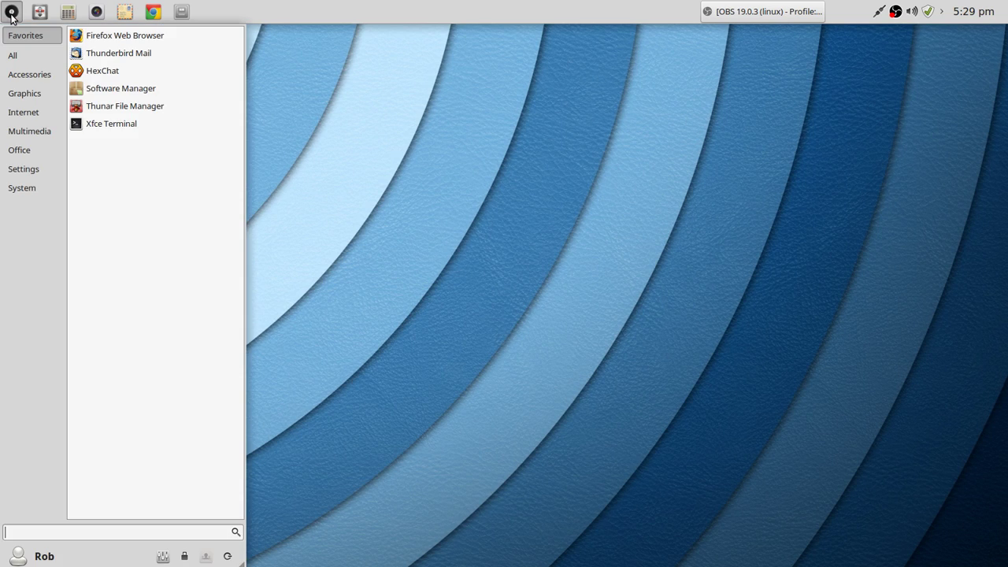
left_click(32, 169)
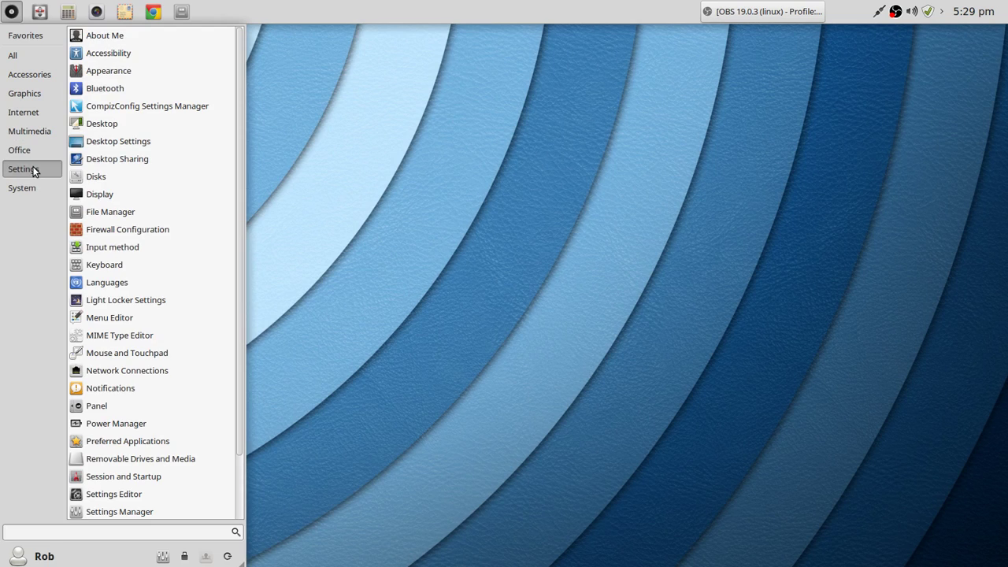
scroll(208, 299, "down", 2)
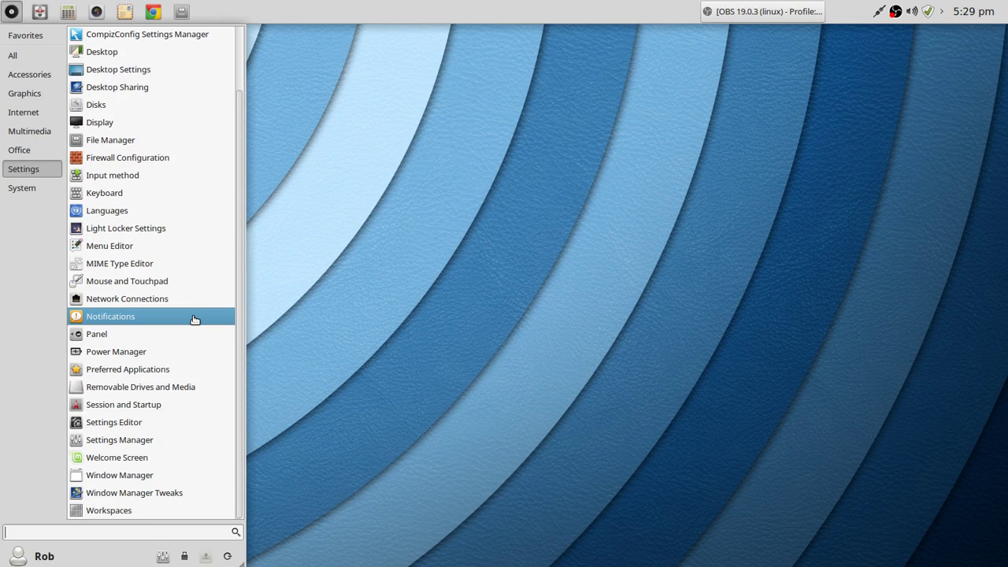
left_click(194, 319)
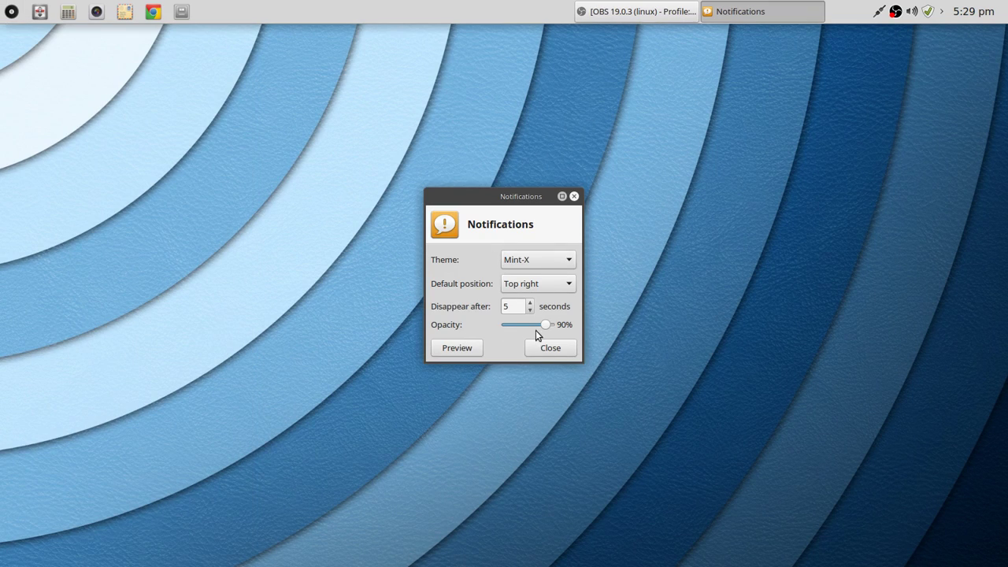
left_click(527, 286)
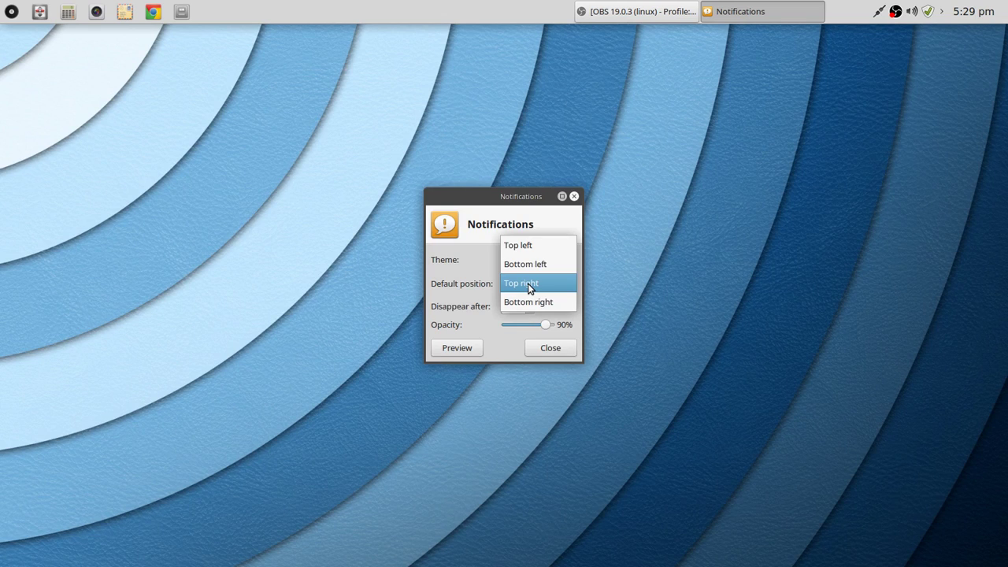
left_click(528, 288)
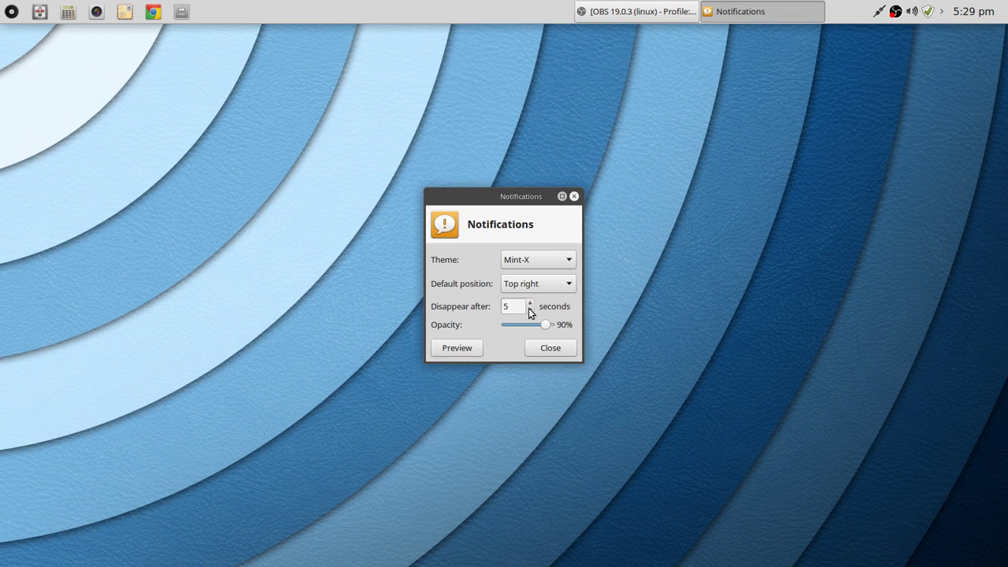
Step: Set the notification opacity to 76%, preview the notifications, and close the settings and the leftover preview
mouse_move(546, 325)
left_mouse_down()
mouse_move(519, 325)
mouse_move(539, 329)
left_mouse_up()
left_click(474, 348)
left_click(474, 349)
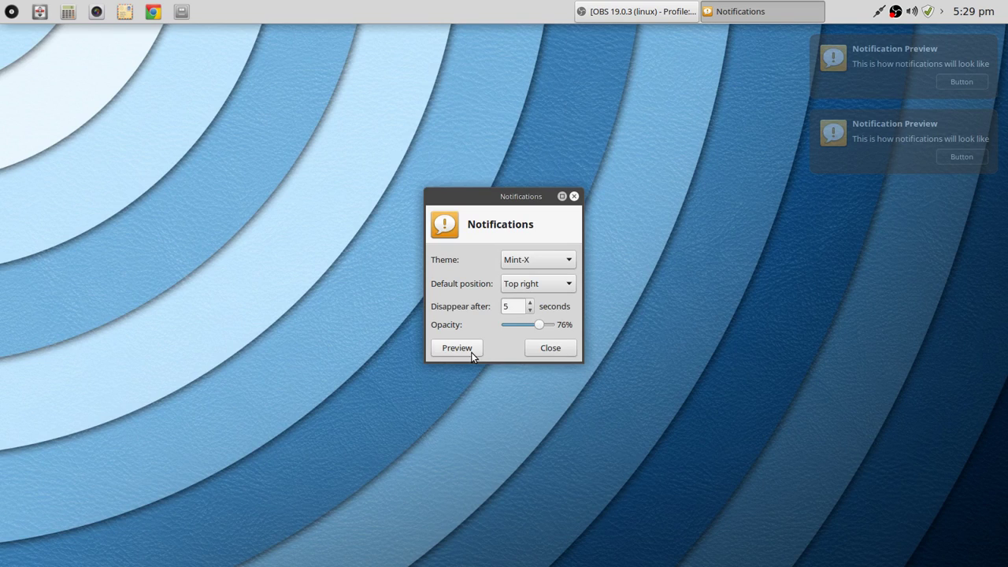
left_click(465, 350)
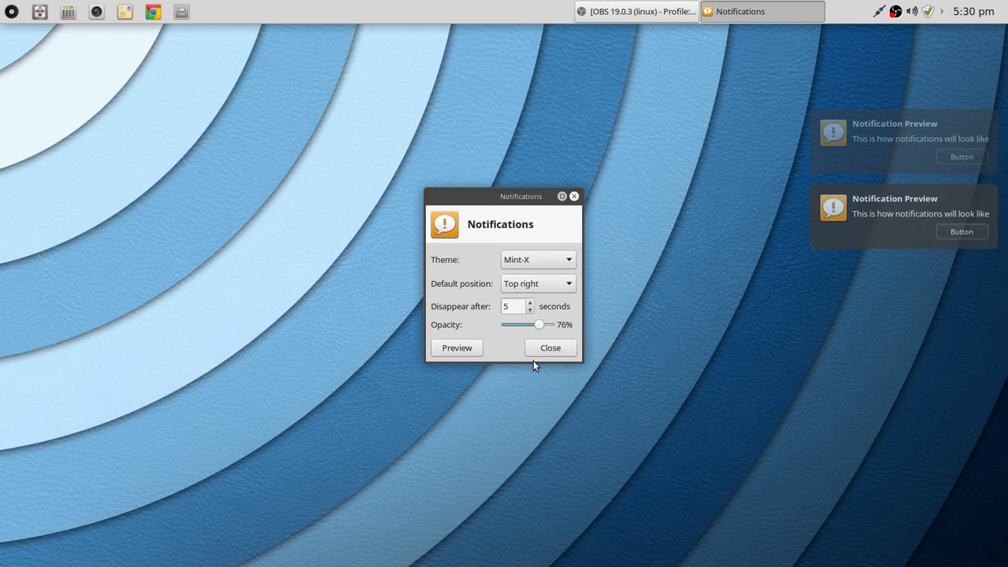
left_click(574, 198)
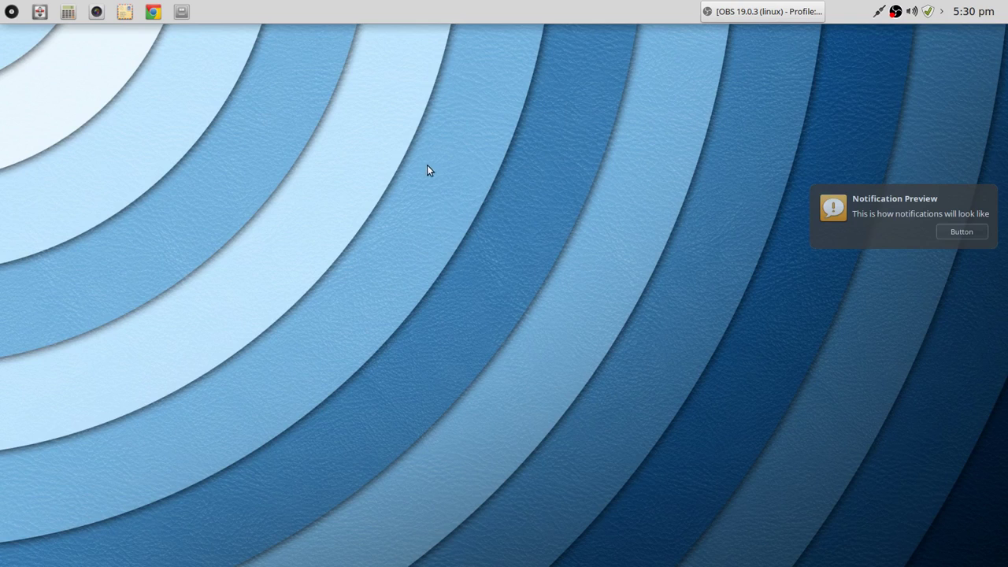
left_click(11, 11)
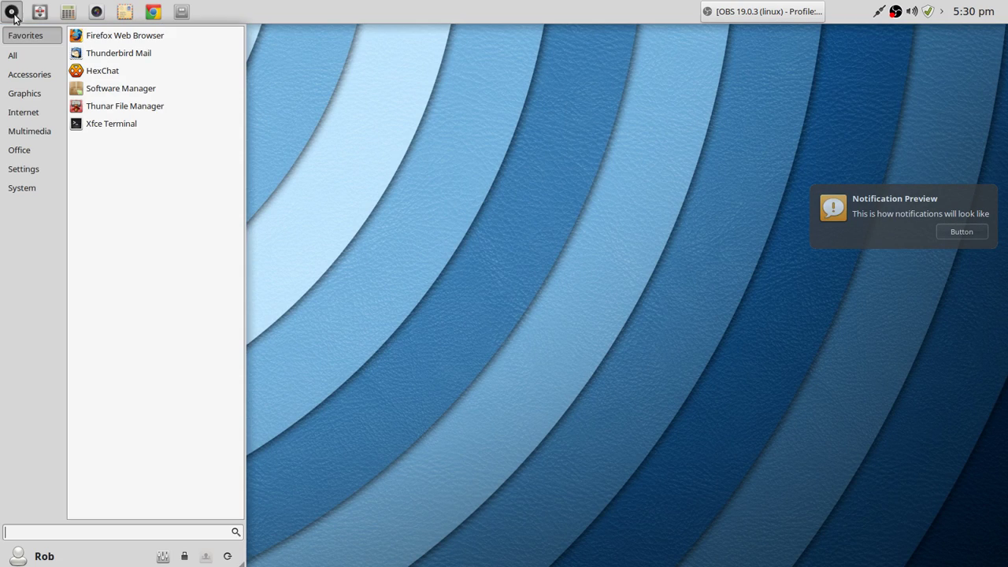
left_click(900, 241)
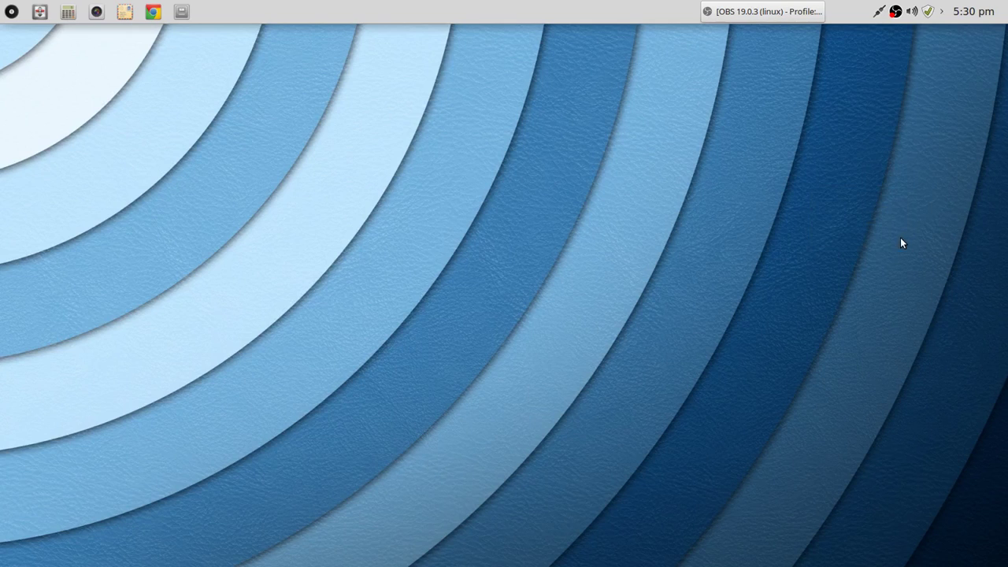
Step: Open Preferred Applications from the Settings category, review the default Internet and Utilities applications, and close the dialog
left_click(11, 11)
left_click(46, 169)
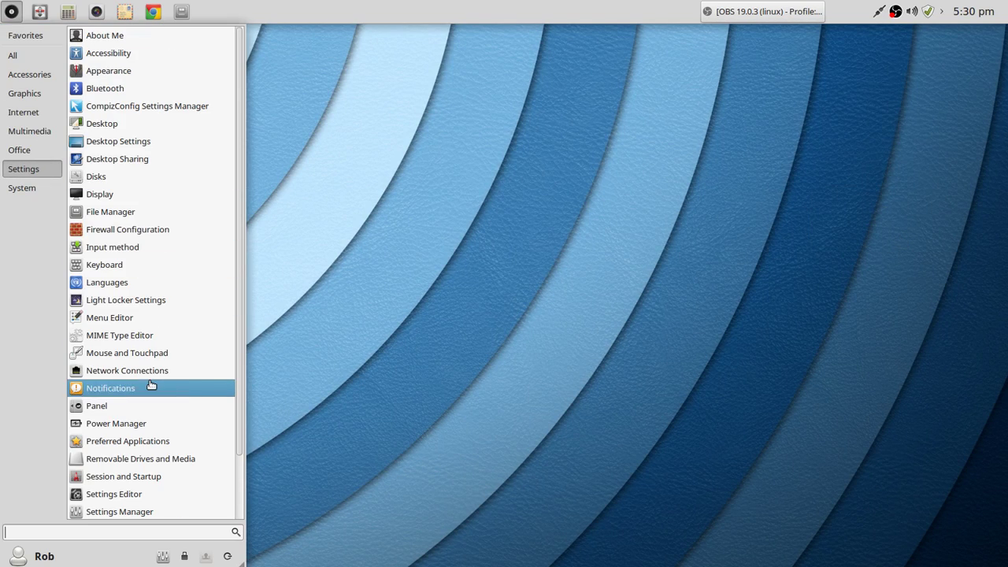
scroll(166, 385, "down", 2)
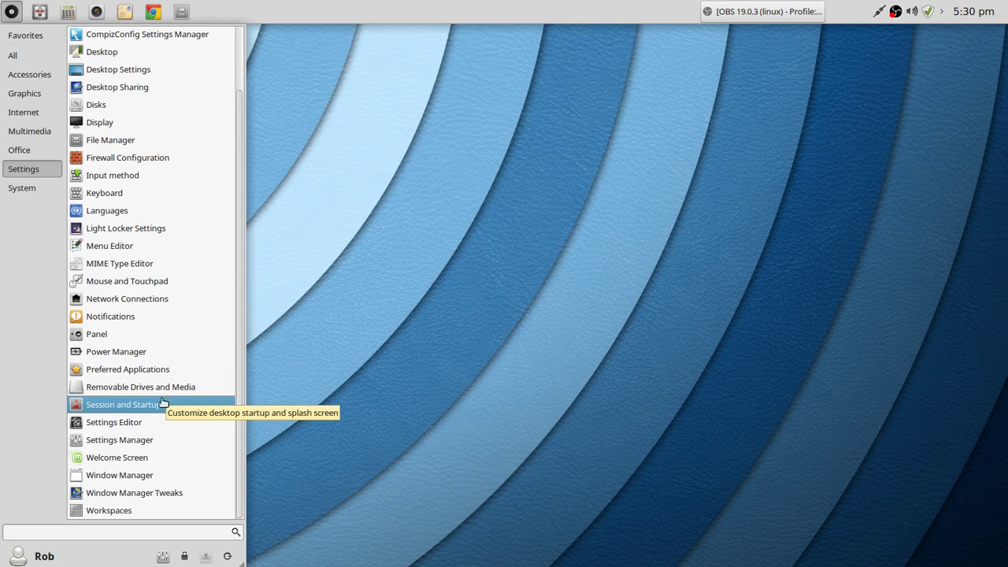
left_click(158, 370)
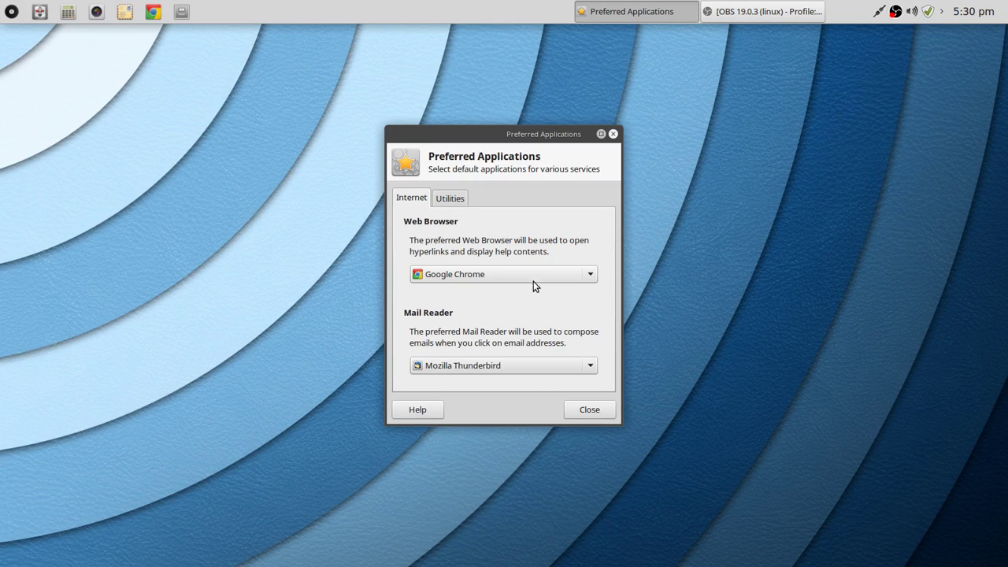
left_click(550, 365)
left_click(550, 365)
left_click(450, 200)
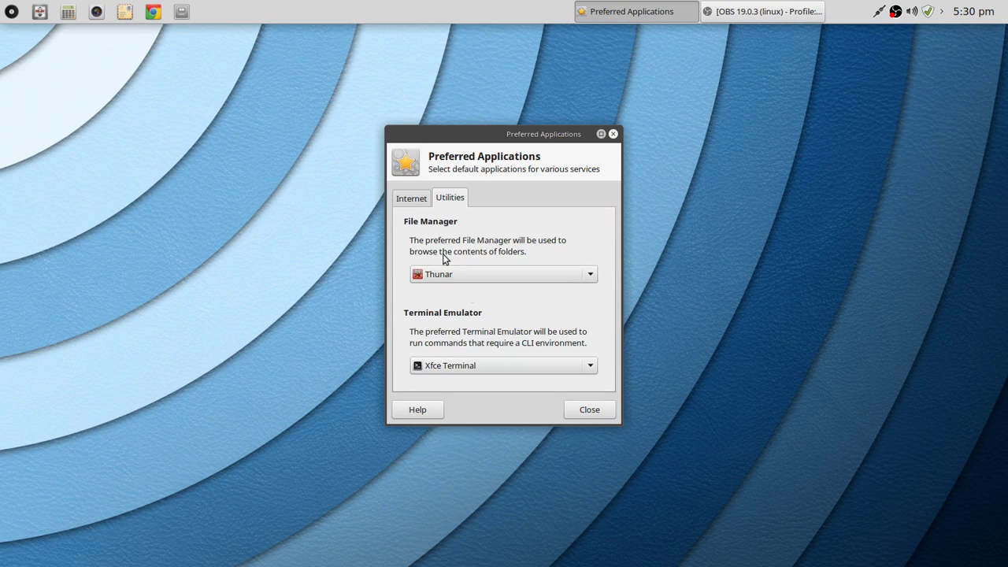
left_click(588, 409)
Step: Browse the Office, Settings and System categories of the applications menu and open the Update Manager
left_click(12, 13)
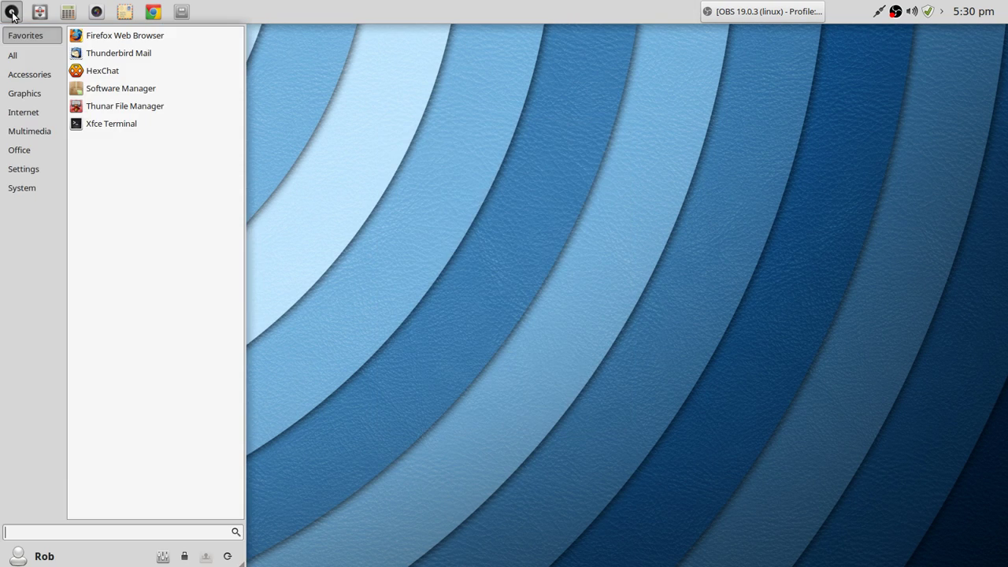
left_click(42, 146)
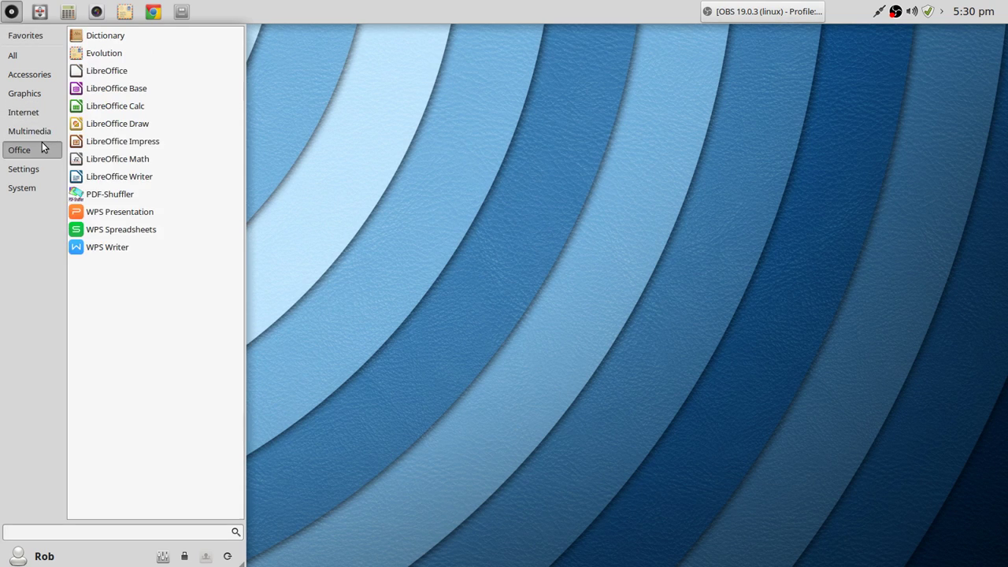
left_click(34, 167)
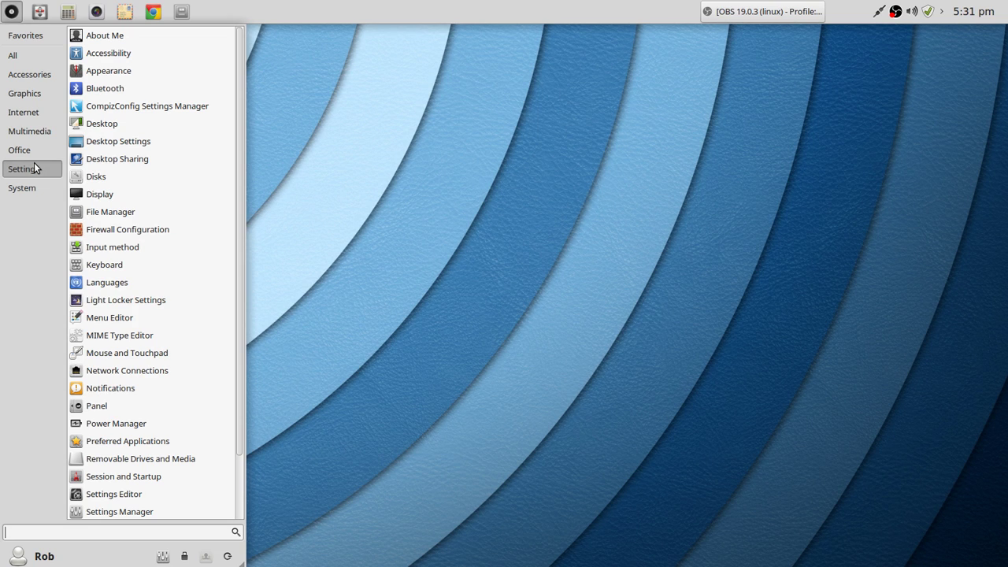
left_click(34, 187)
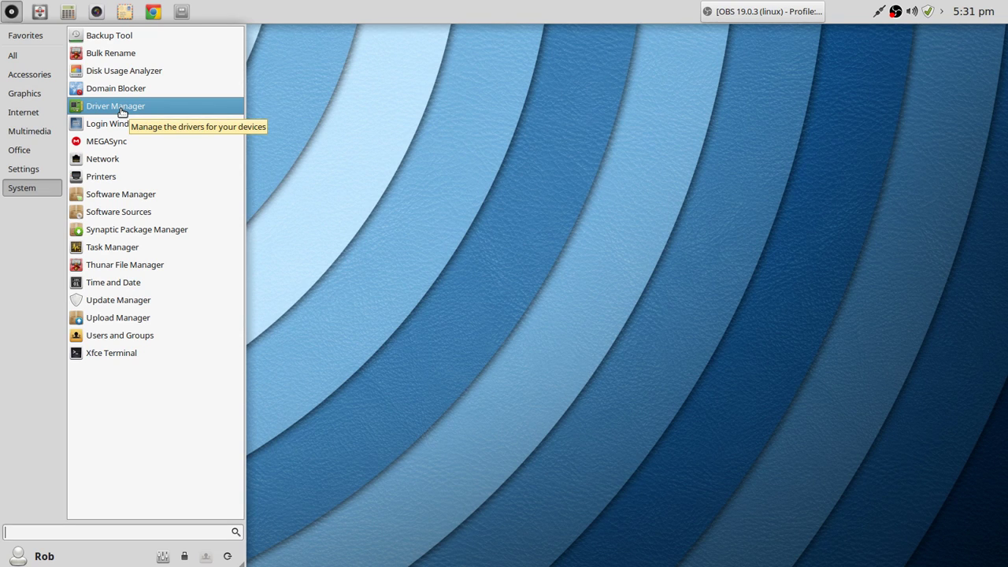
left_click(140, 300)
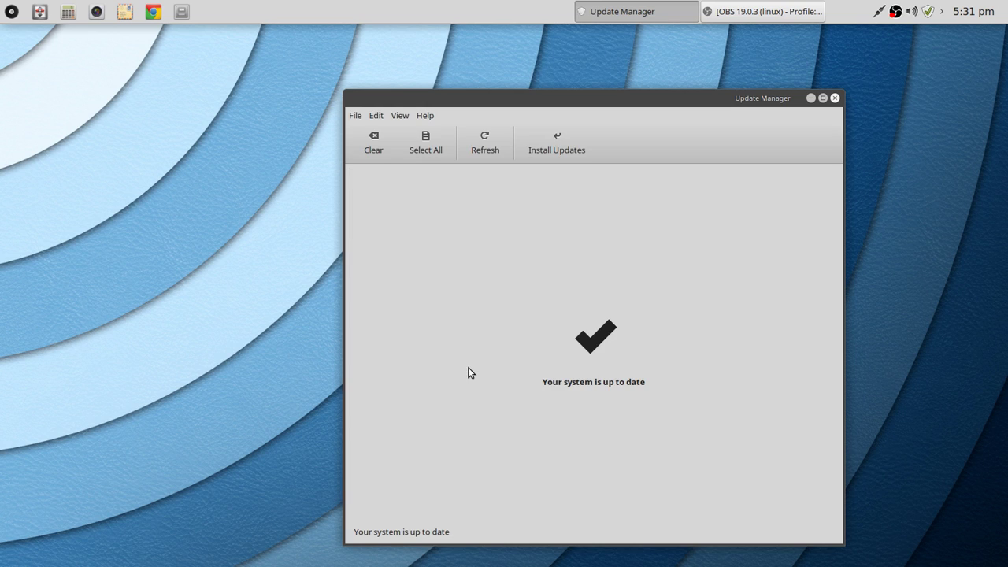
Step: Review the Update Manager preferences for options, levels, auto-refresh and blacklist, and close the preferences and the Update Manager
left_click(373, 116)
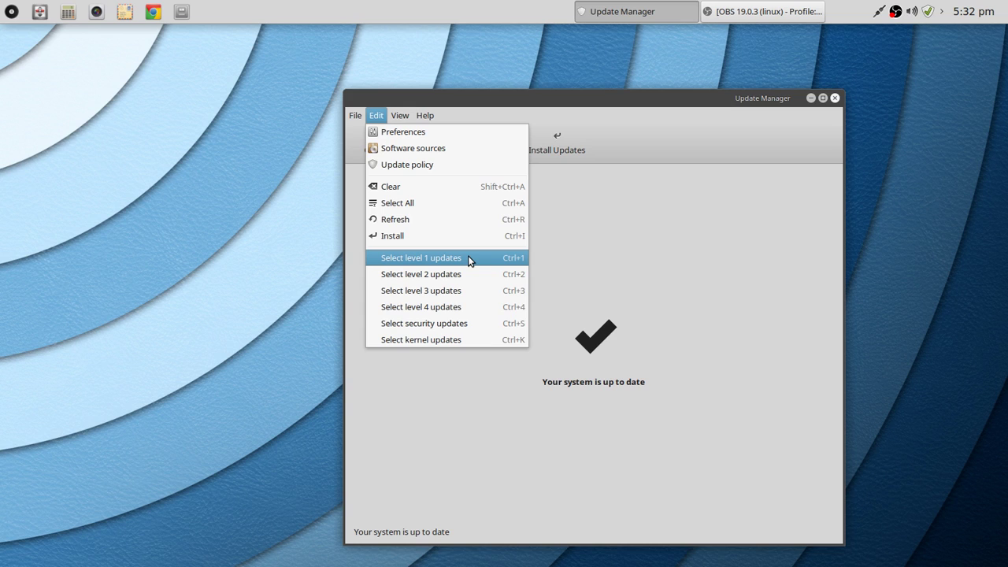
left_click(412, 132)
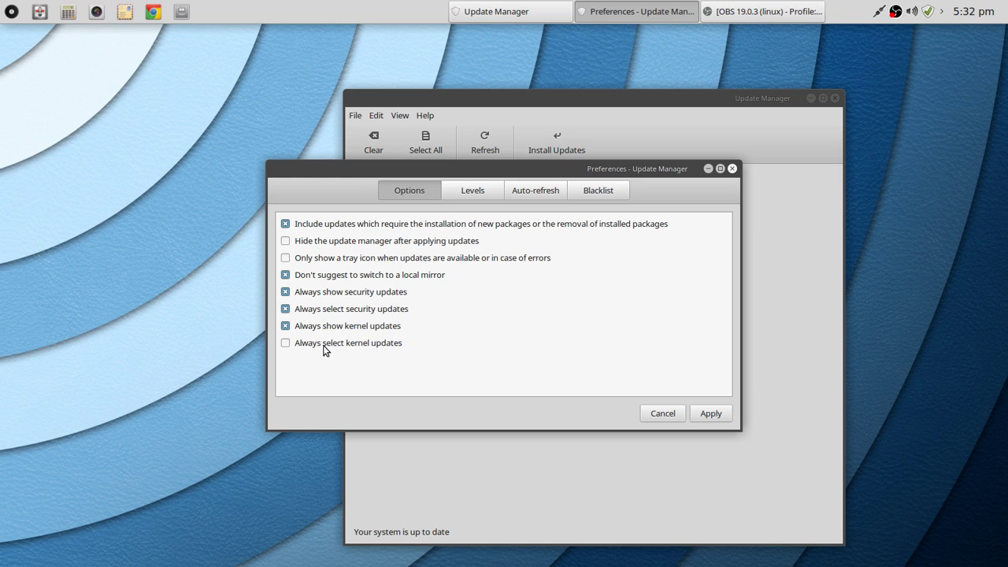
left_click(469, 193)
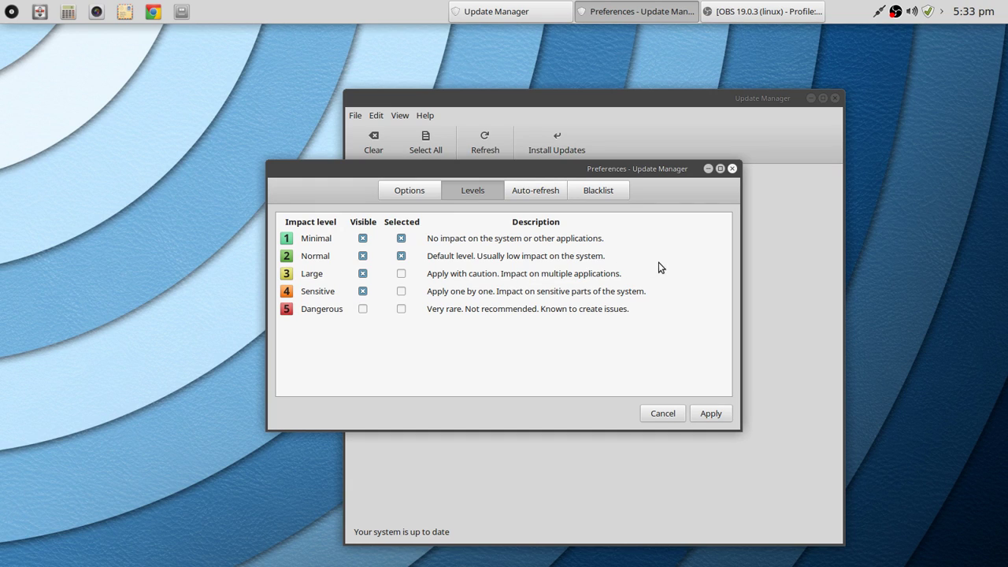
left_click(533, 195)
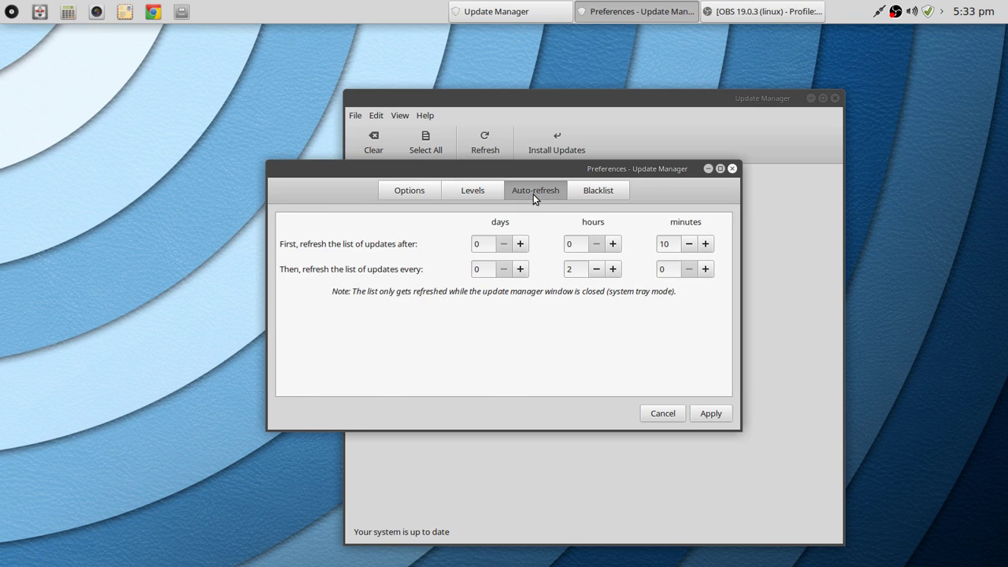
left_click(609, 190)
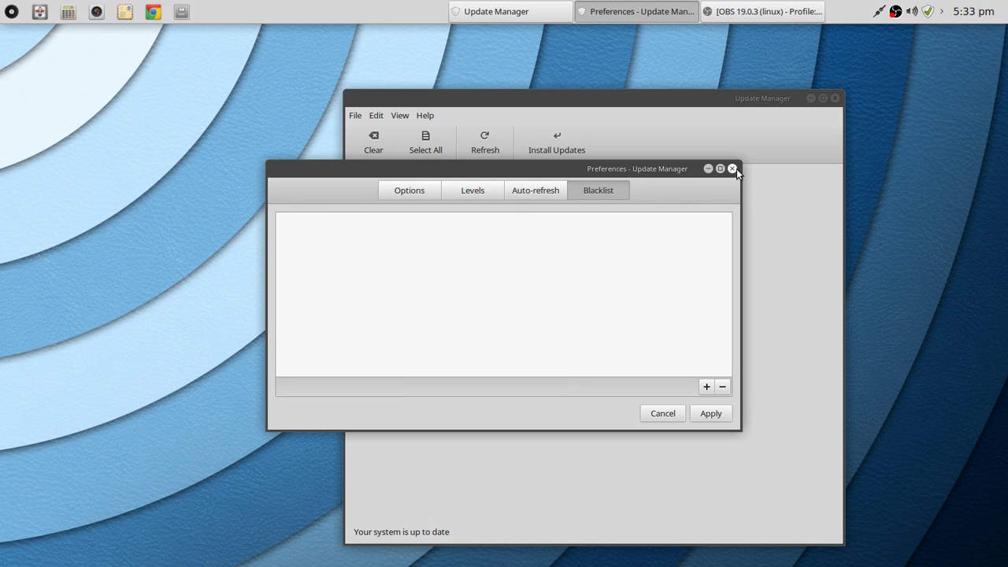
left_click(733, 169)
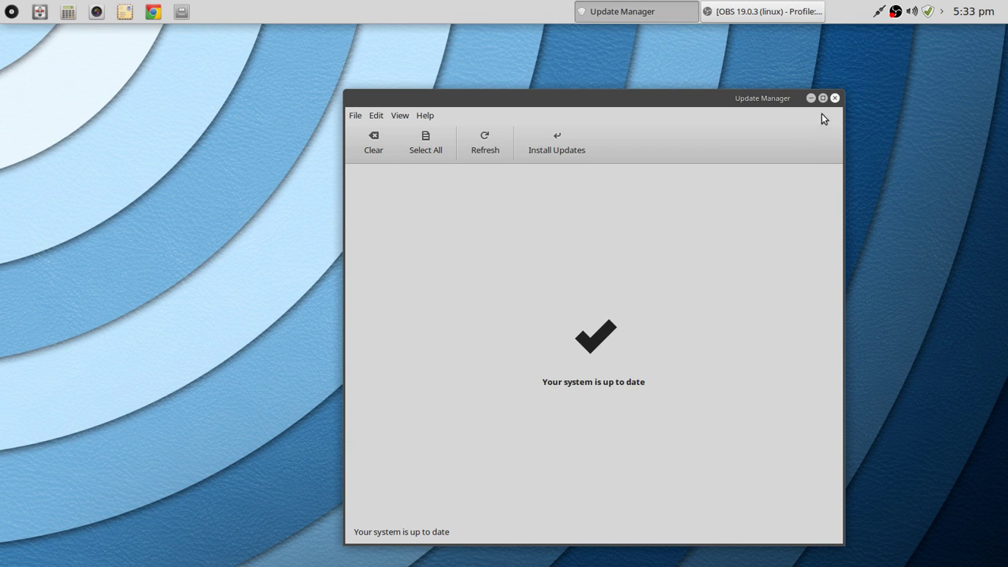
left_click(835, 98)
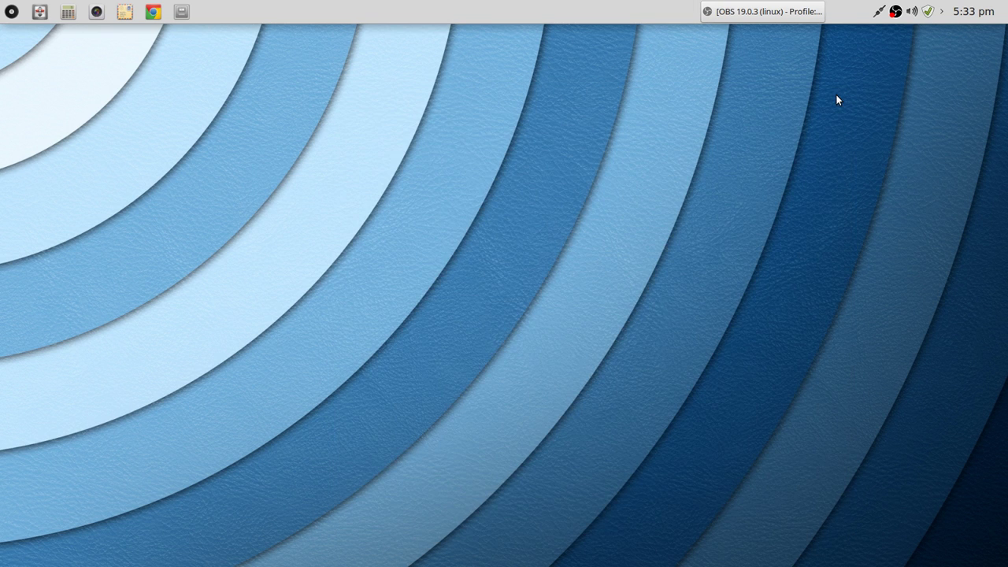
Step: Look through the System and Settings categories, open the Welcome Screen, examine its links and close it
left_click(12, 11)
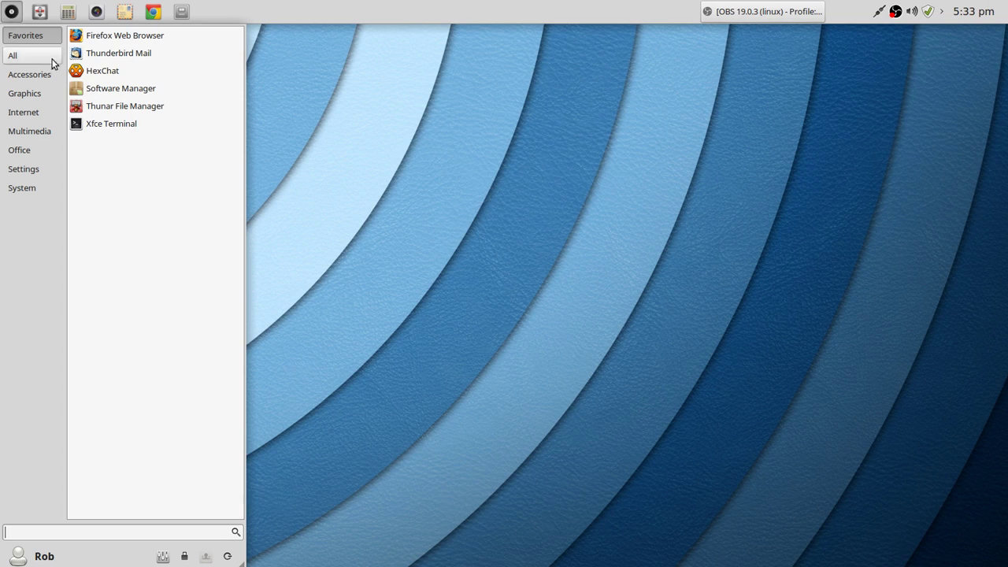
mouse_move(30, 192)
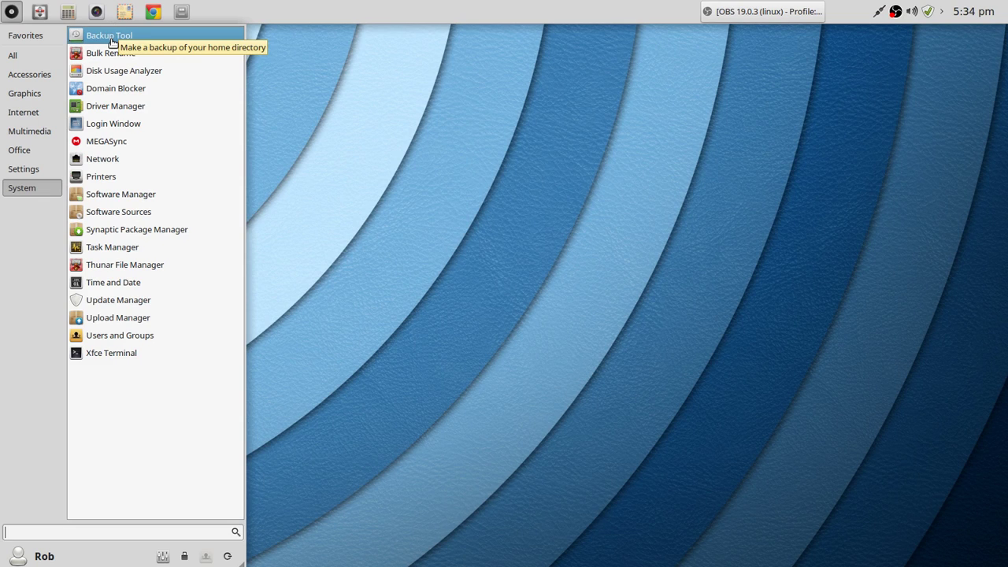
mouse_move(32, 169)
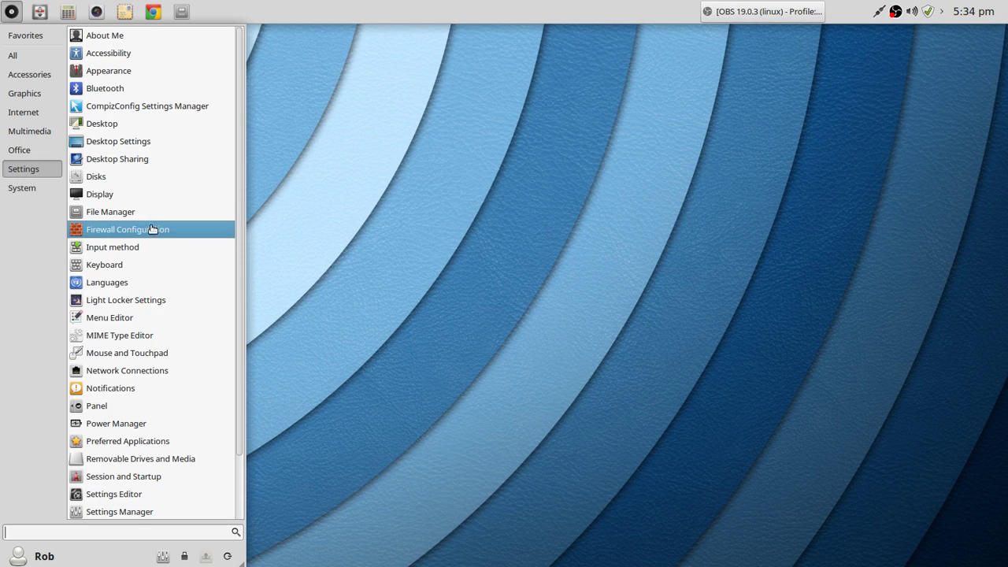
scroll(148, 236, "down", 3)
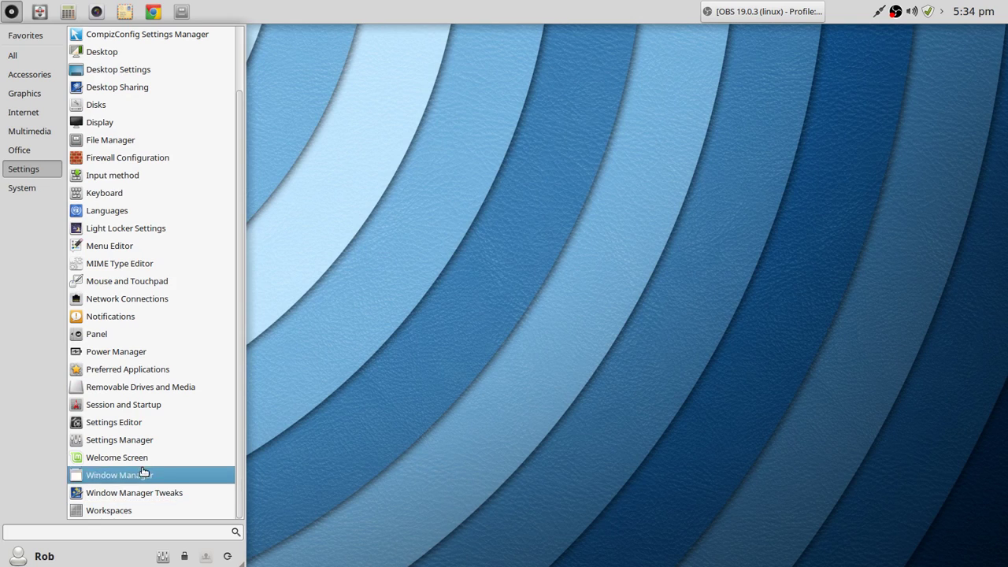
left_click(425, 453)
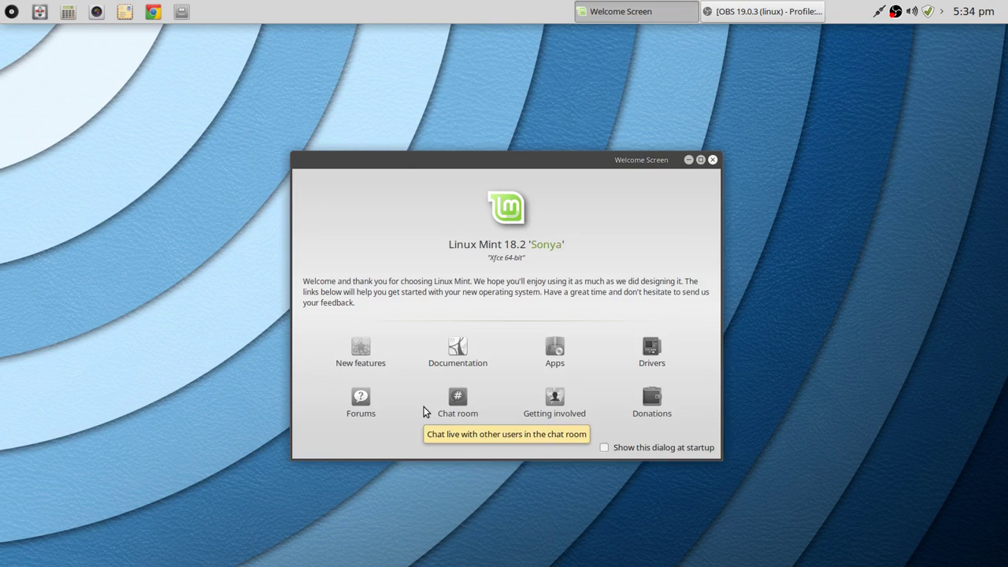
left_click_drag(511, 163, 475, 118)
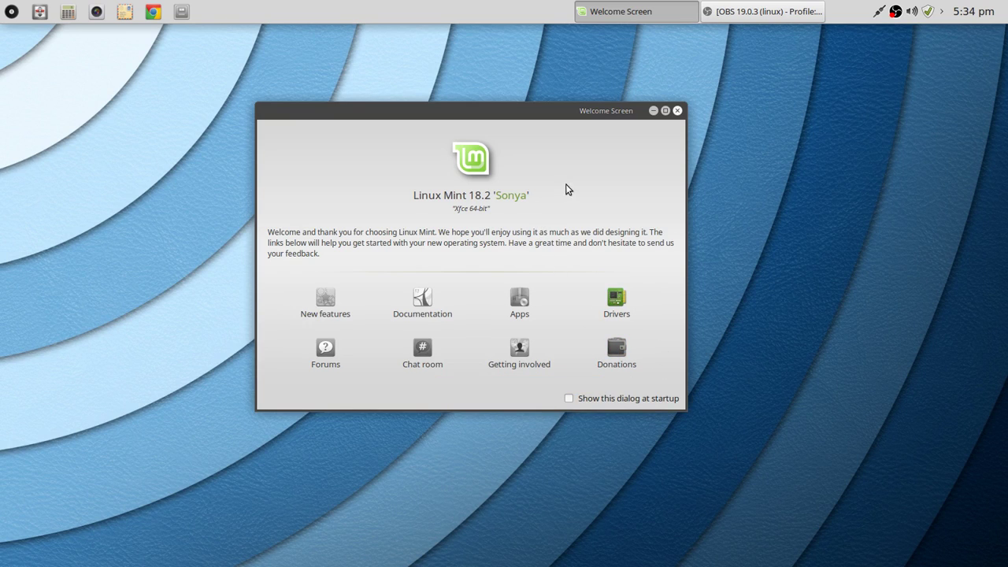
left_click(678, 110)
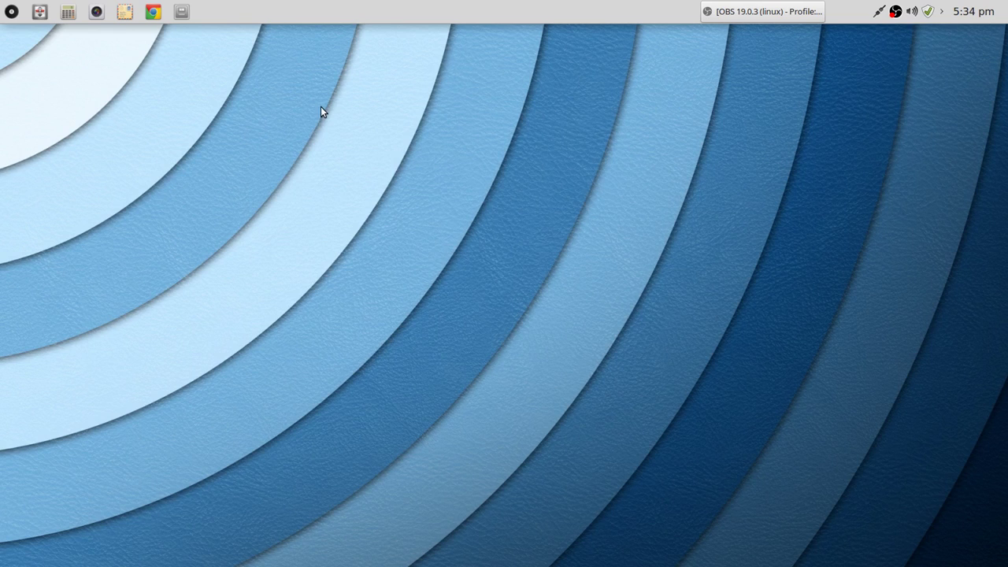
left_click(8, 8)
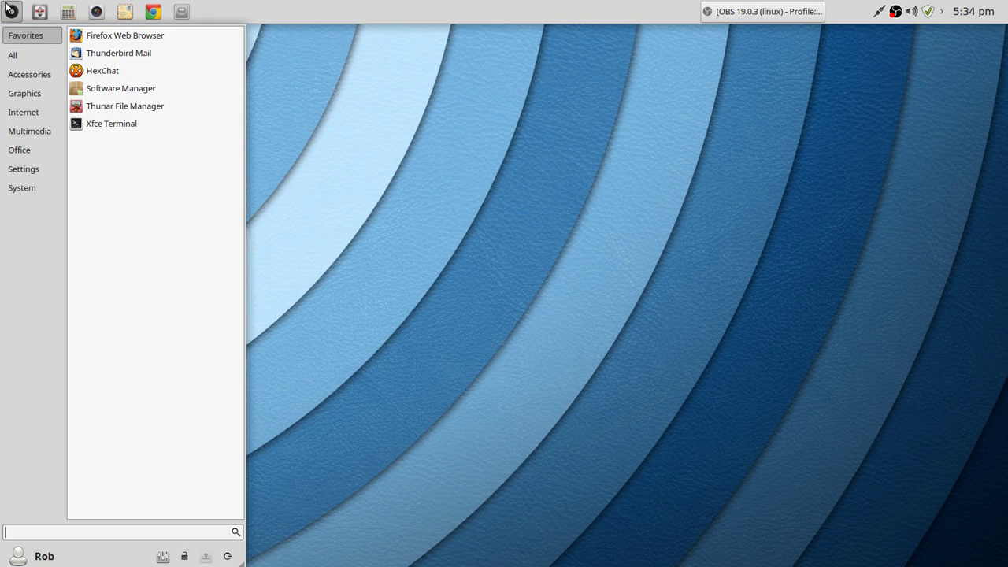
left_click(8, 8)
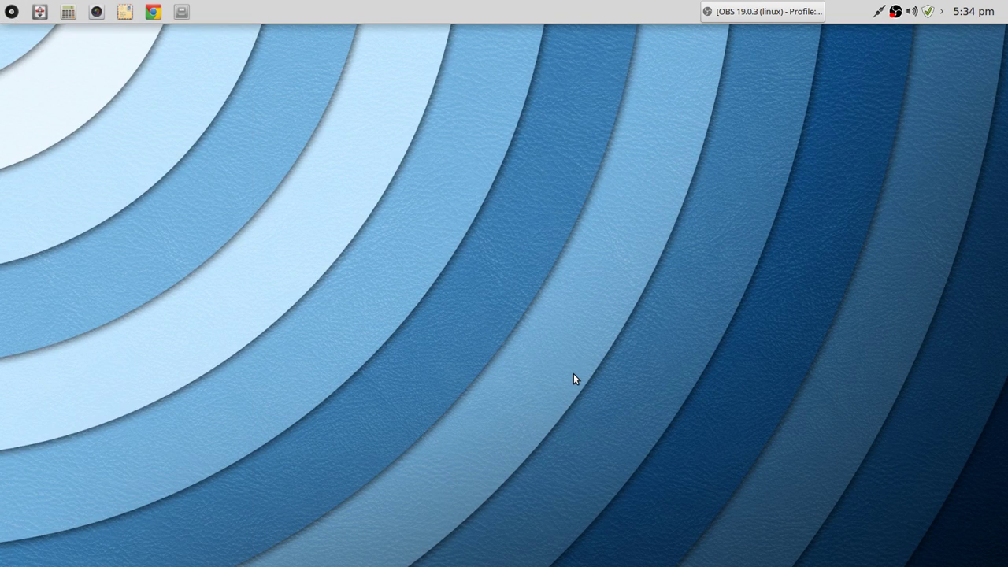